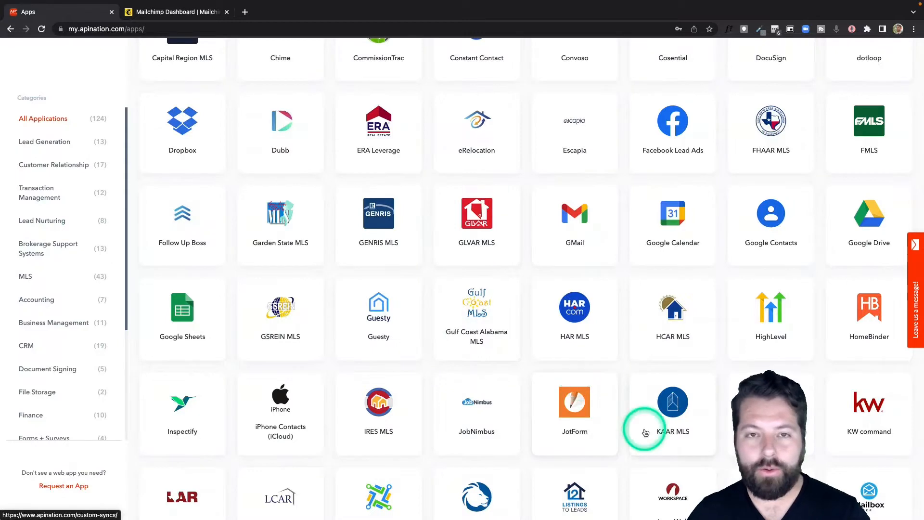
# Open the kvCORE integrations and choose MailChimp as the app for the sync.
pyautogui.click(771, 410)
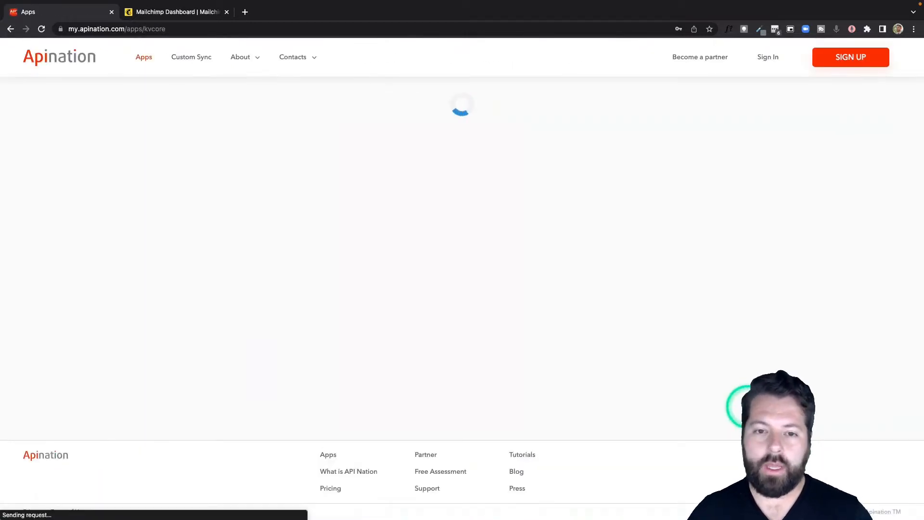
pyautogui.scroll(-2, 614, 328)
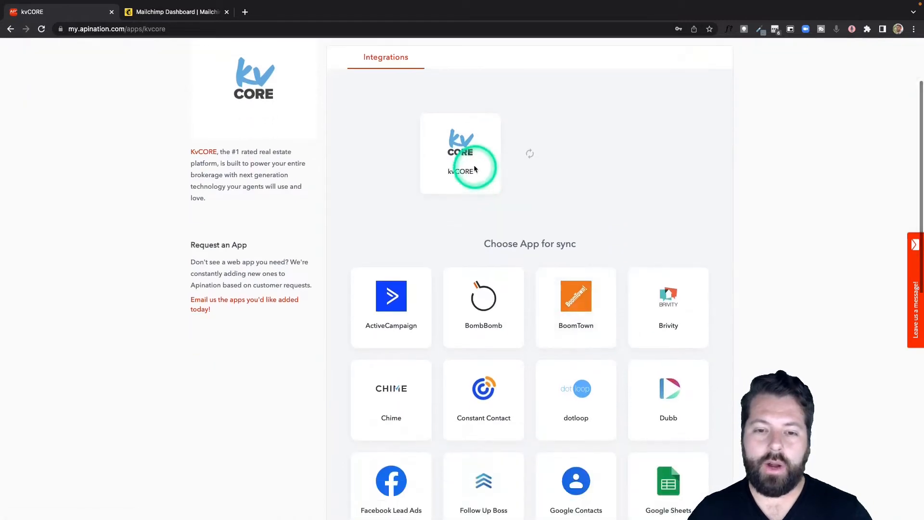
pyautogui.scroll(-1, 523, 287)
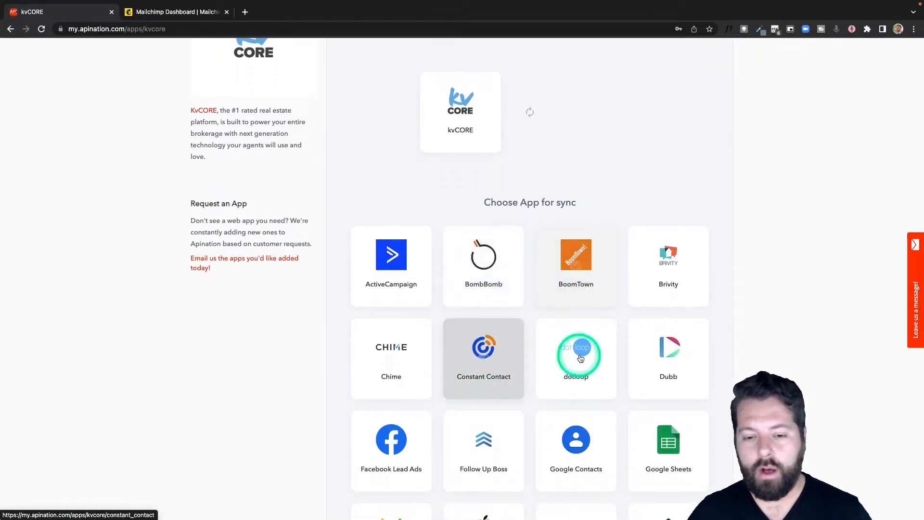
pyautogui.scroll(-3, 580, 359)
pyautogui.click(581, 358)
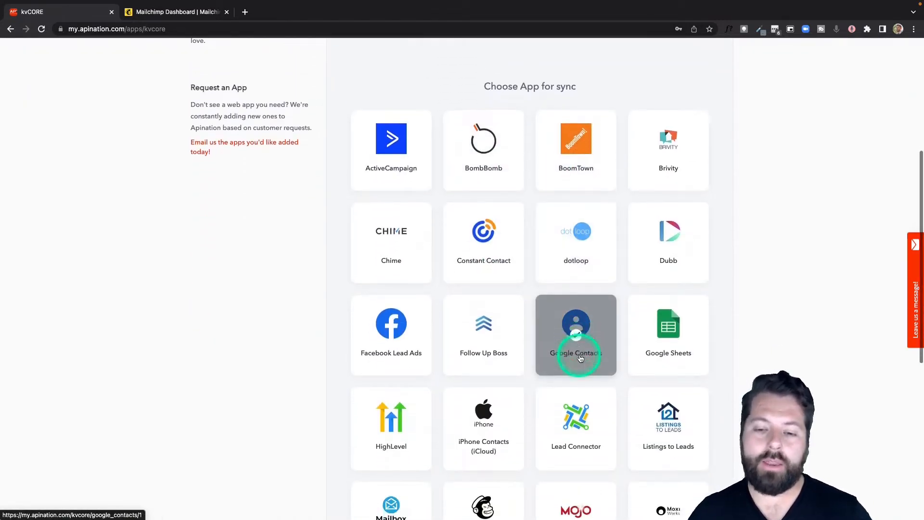
pyautogui.scroll(-2, 581, 358)
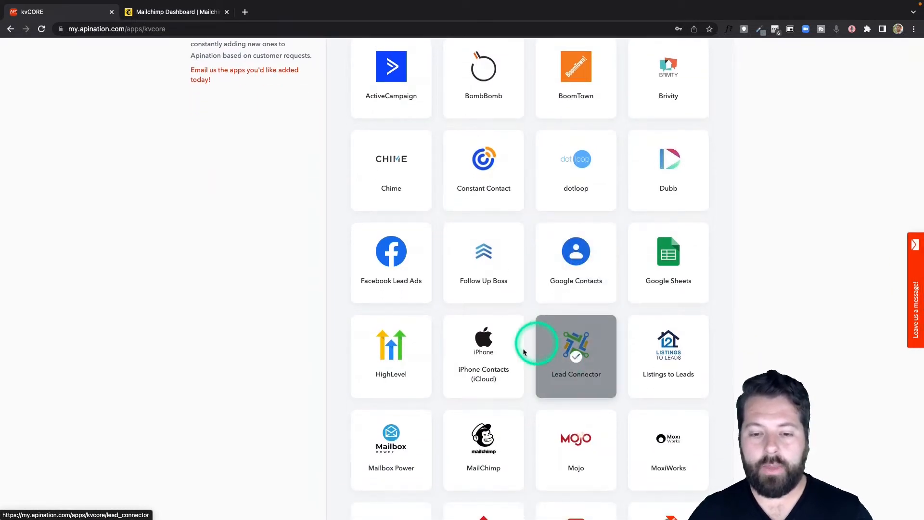
pyautogui.click(496, 434)
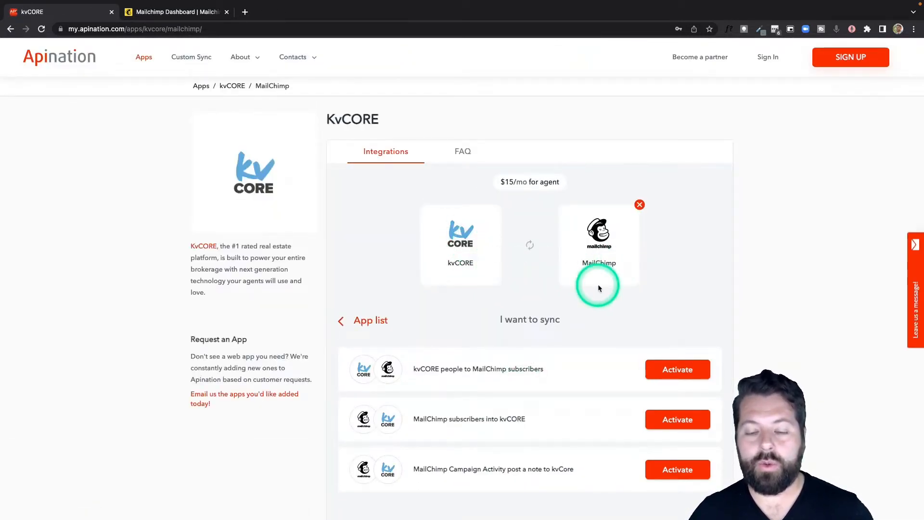
pyautogui.scroll(-2, 578, 289)
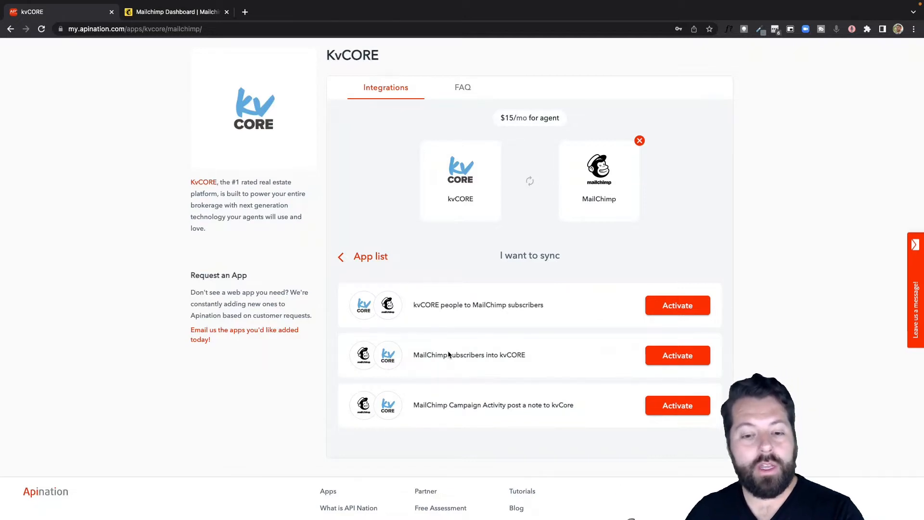
# Activate the "kvCORE people to MailChimp subscribers" sync and sign in to API Nation with a Google account.
pyautogui.click(464, 357)
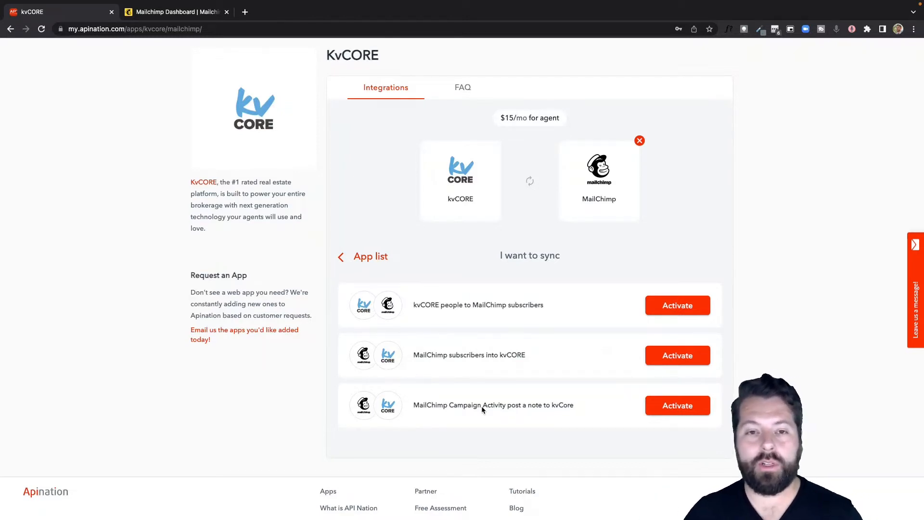
pyautogui.click(673, 311)
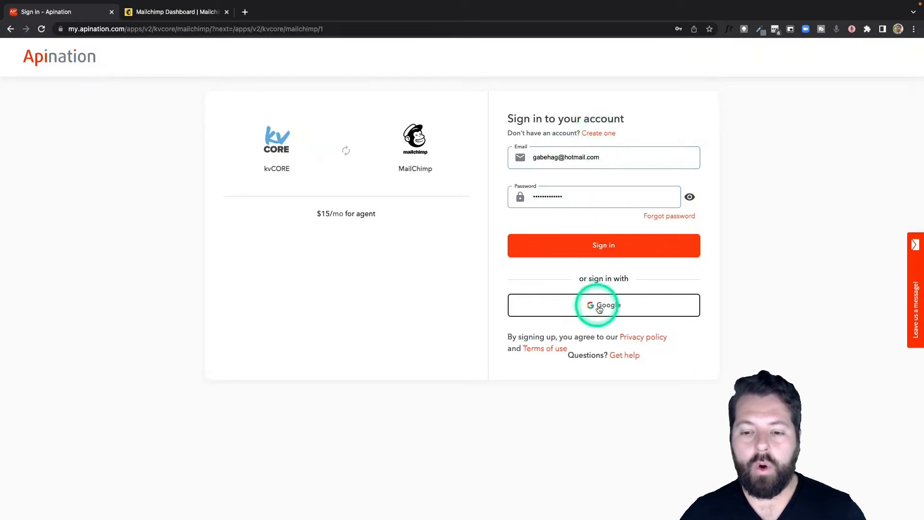
pyautogui.click(598, 308)
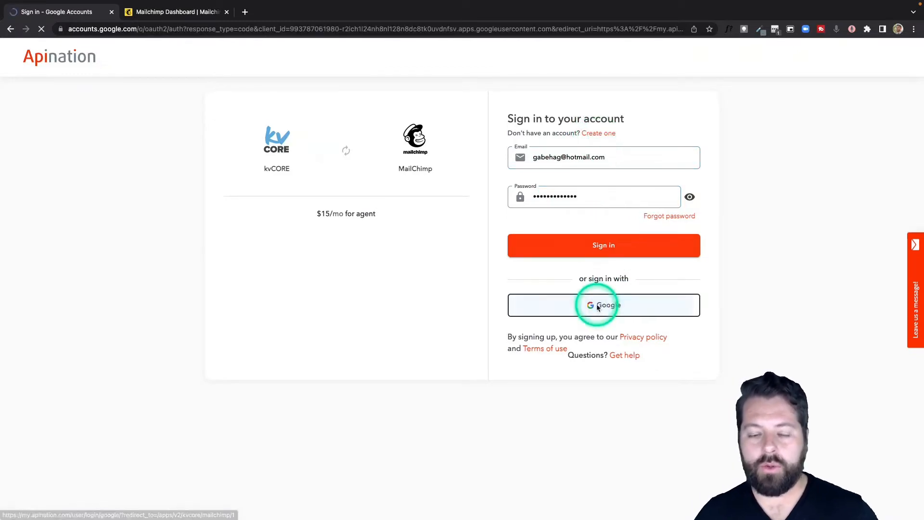
pyautogui.click(430, 261)
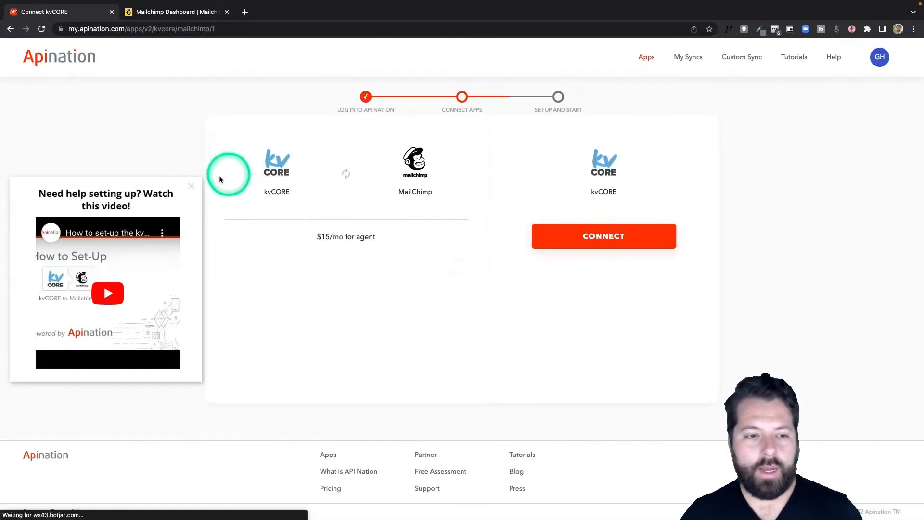
# Dismiss the setup help video and connect the kvCORE account, filling in its login e-mail.
pyautogui.click(192, 187)
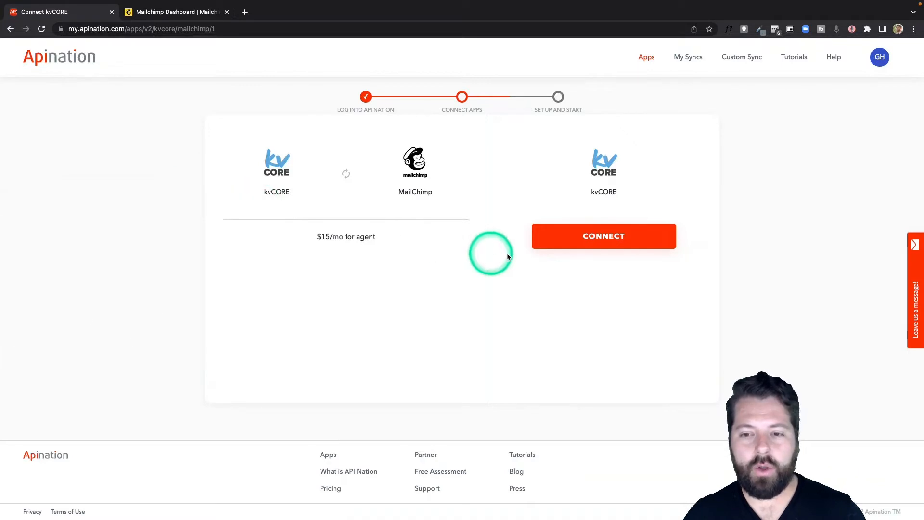
pyautogui.click(621, 239)
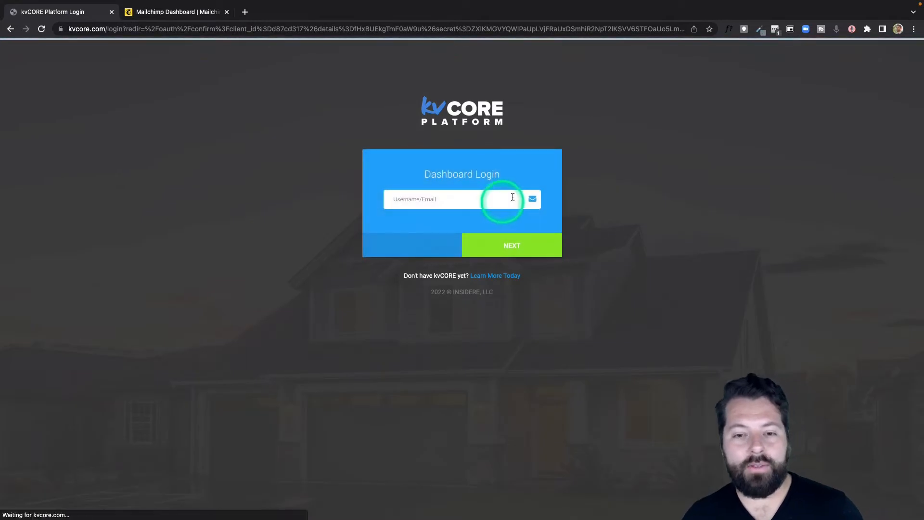
pyautogui.click(775, 29)
pyautogui.click(509, 248)
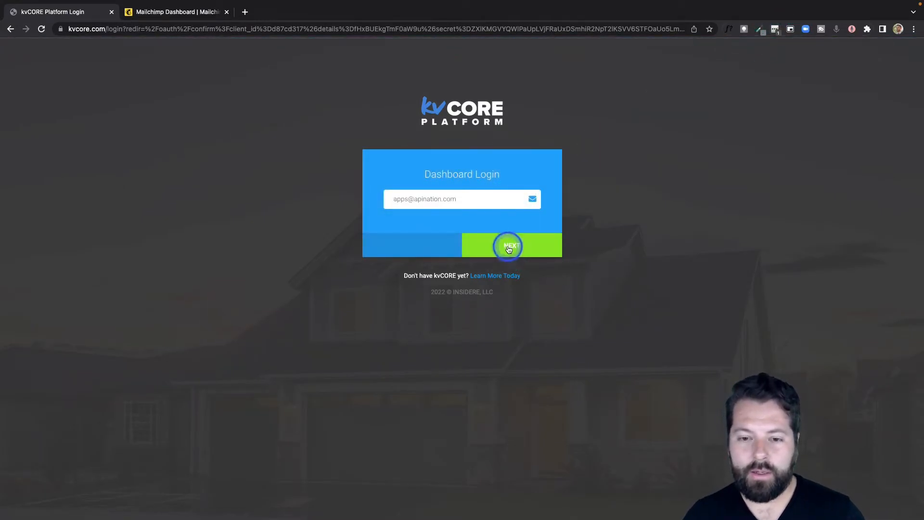
pyautogui.click(447, 220)
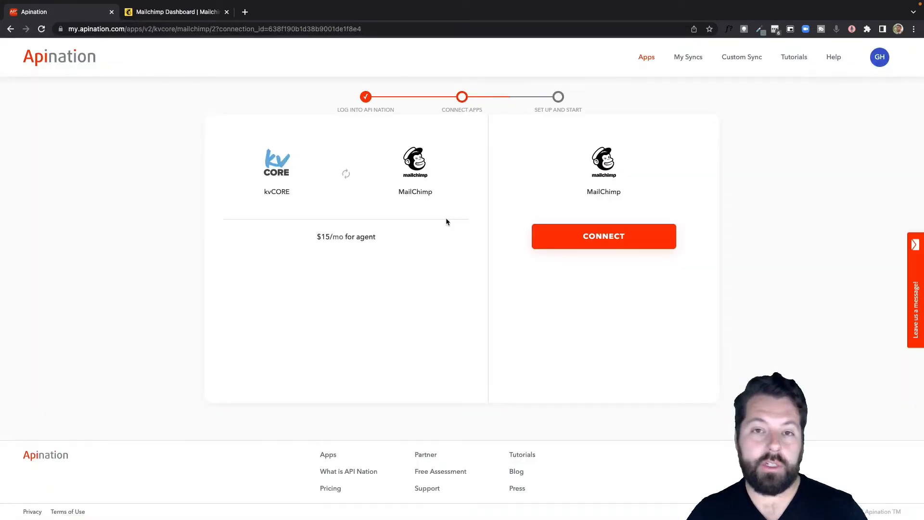
# Begin the MailChimp connection and enter the company name for it.
pyautogui.click(609, 241)
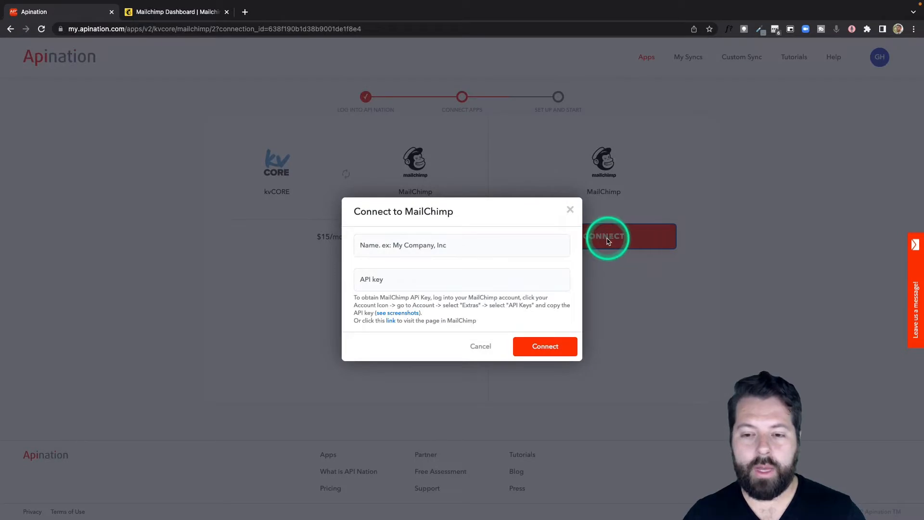
pyautogui.click(405, 247)
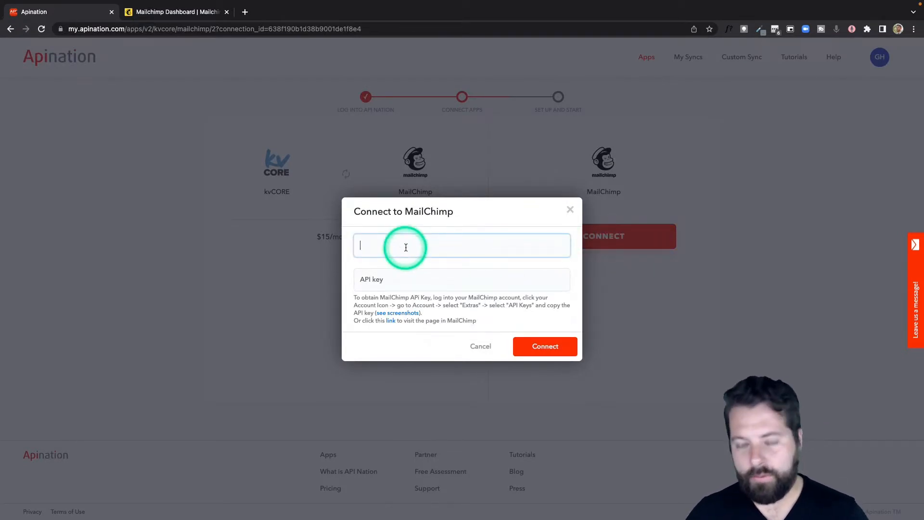
pyautogui.write('Gabe Co')
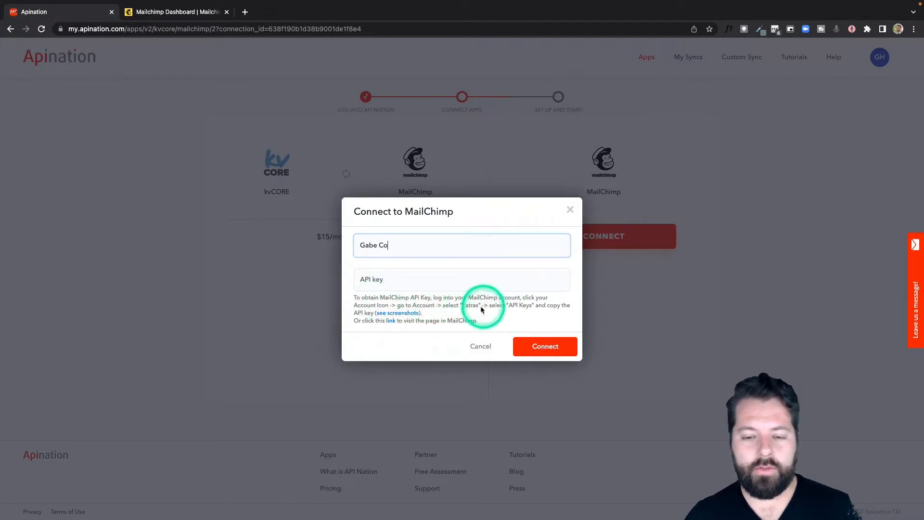
# Go to the API keys page in Mailchimp from the connection dialog's link and create a new API key.
pyautogui.click(391, 321)
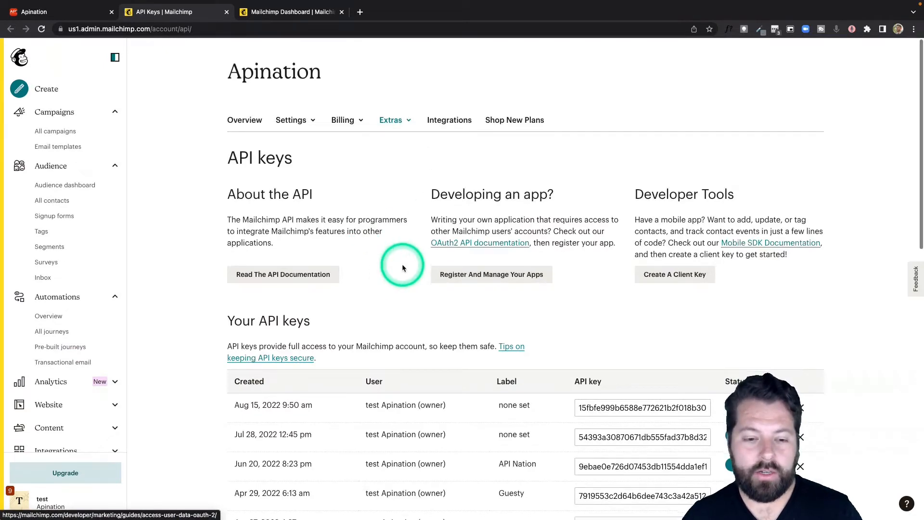
pyautogui.scroll(-8, 403, 264)
pyautogui.scroll(-1, 403, 264)
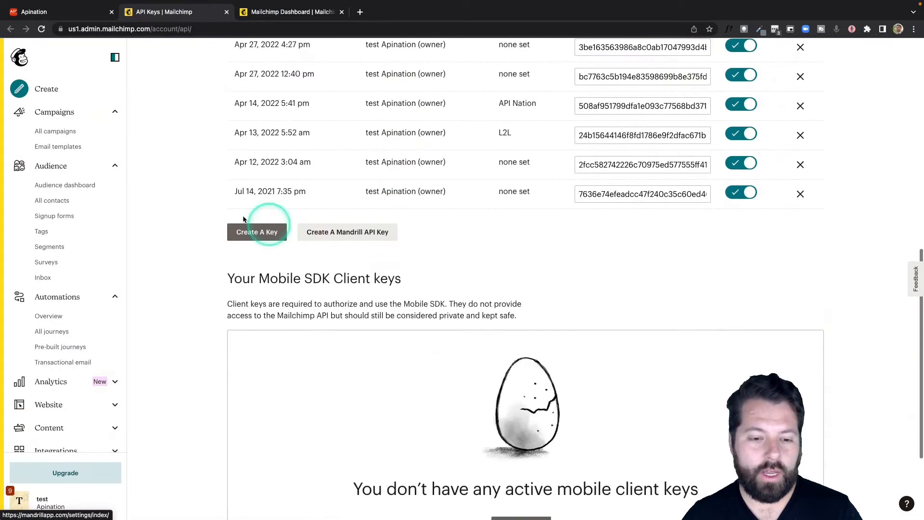
pyautogui.click(252, 232)
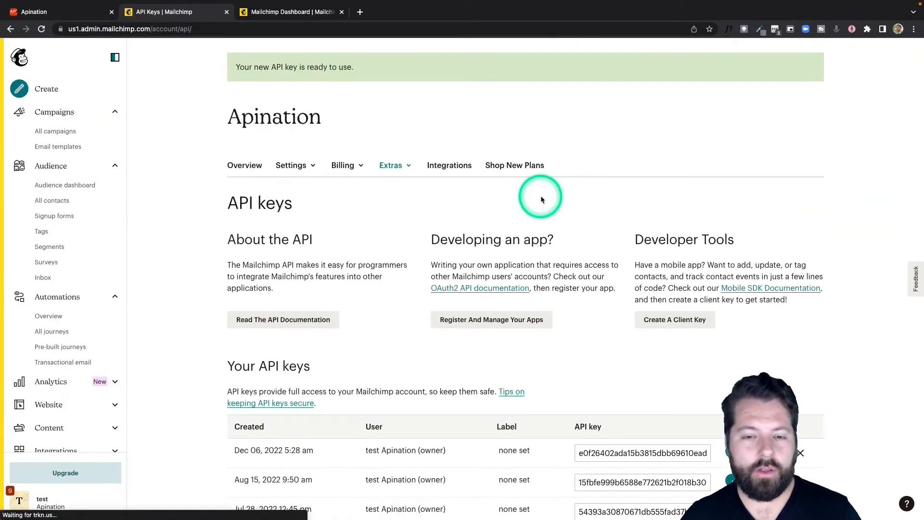
# Label the newly created API key kvCORE.
pyautogui.scroll(-1, 597, 399)
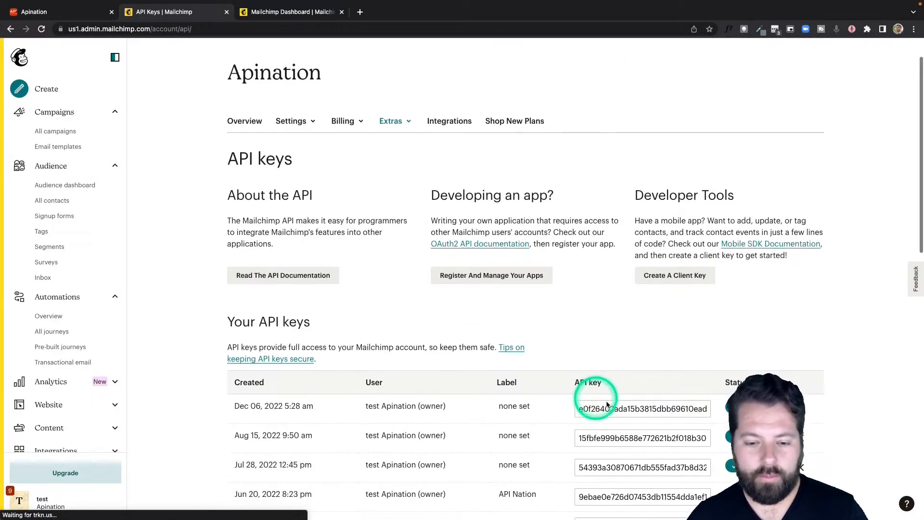
pyautogui.click(523, 407)
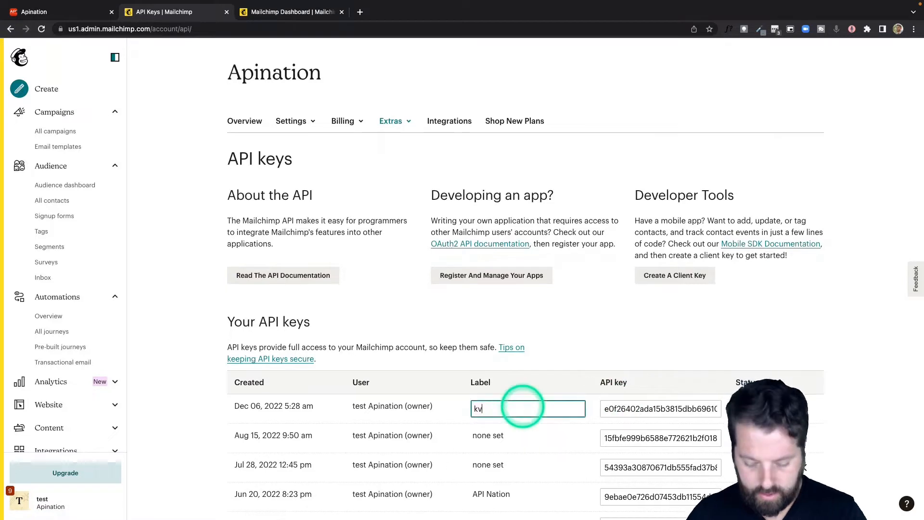
pyautogui.write('kvCORE')
pyautogui.press('Return')
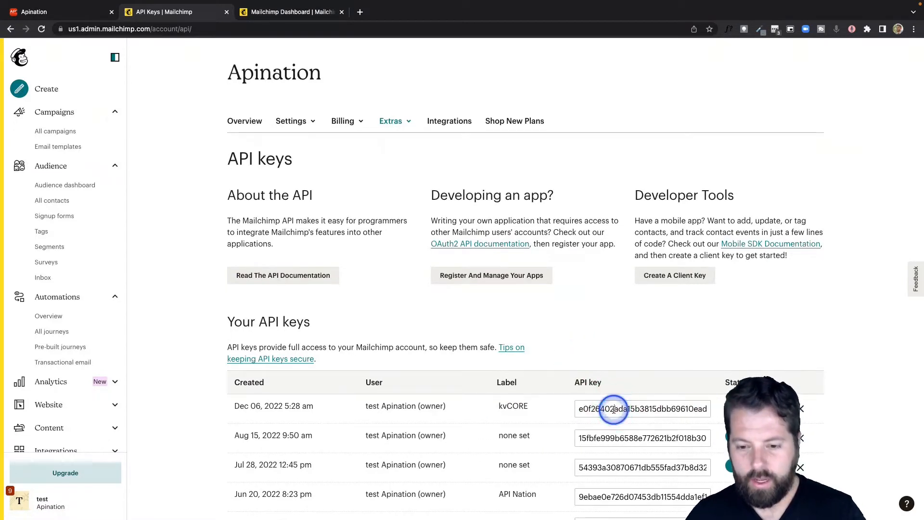
# Copy the kvCORE API key, paste it into API Nation's MailChimp API key field and complete the connection.
pyautogui.click(614, 408)
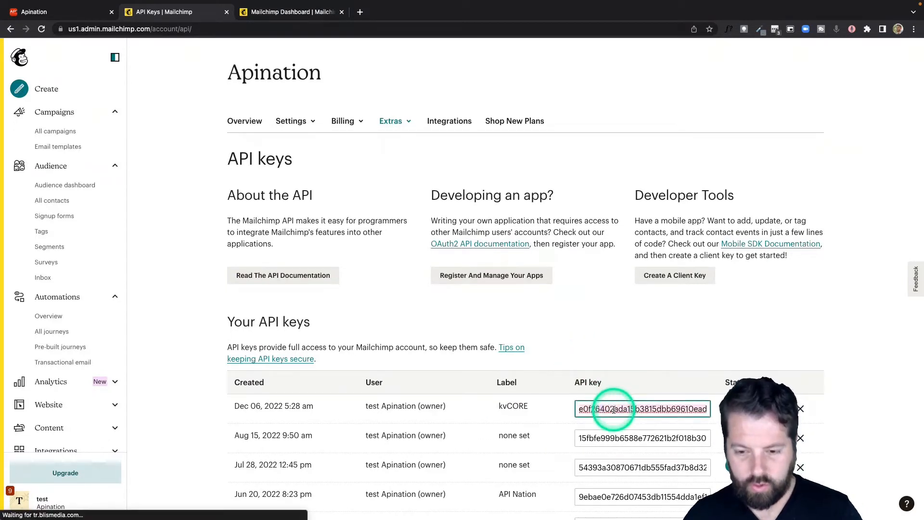
pyautogui.click(67, 12)
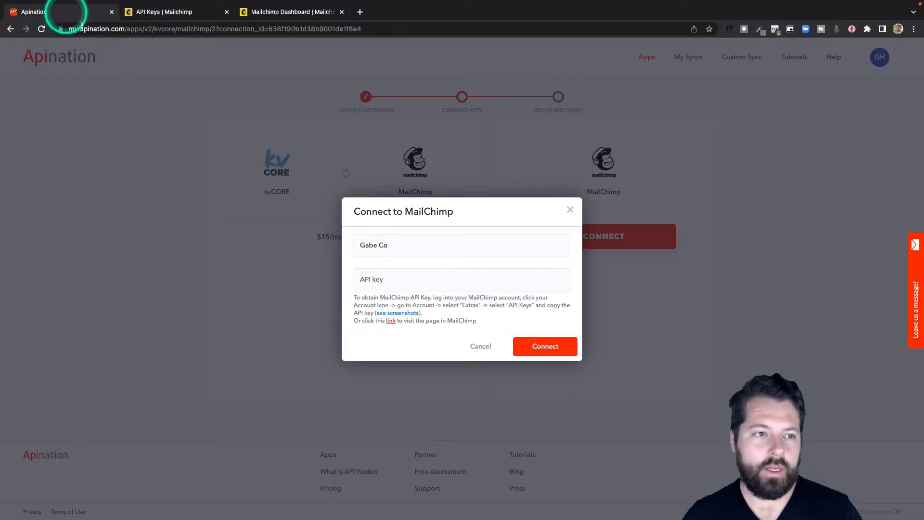
pyautogui.click(392, 284)
pyautogui.hotkey('ctrl', 'v')
pyautogui.click(533, 347)
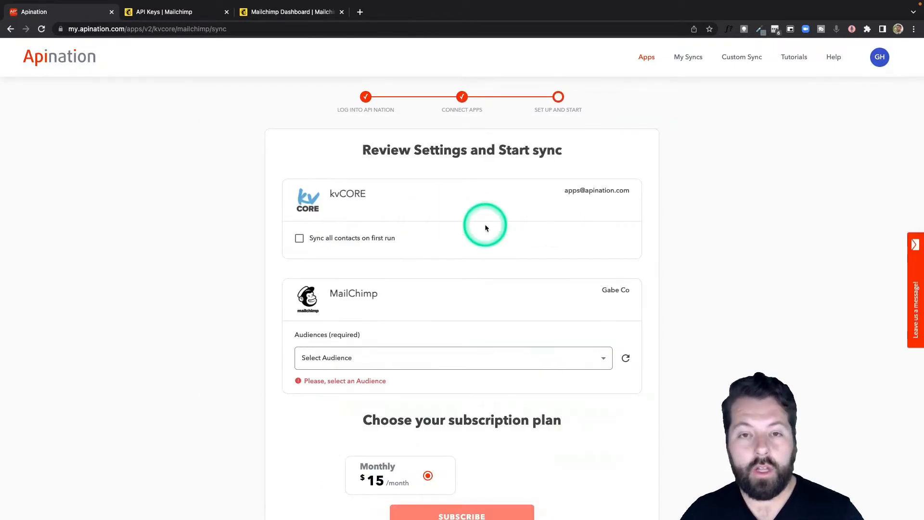
# Enable syncing all kvCORE contacts on first run and select the MailChimp audience Real Estate Leads and Clients.
pyautogui.scroll(-3, 489, 256)
pyautogui.scroll(1, 434, 231)
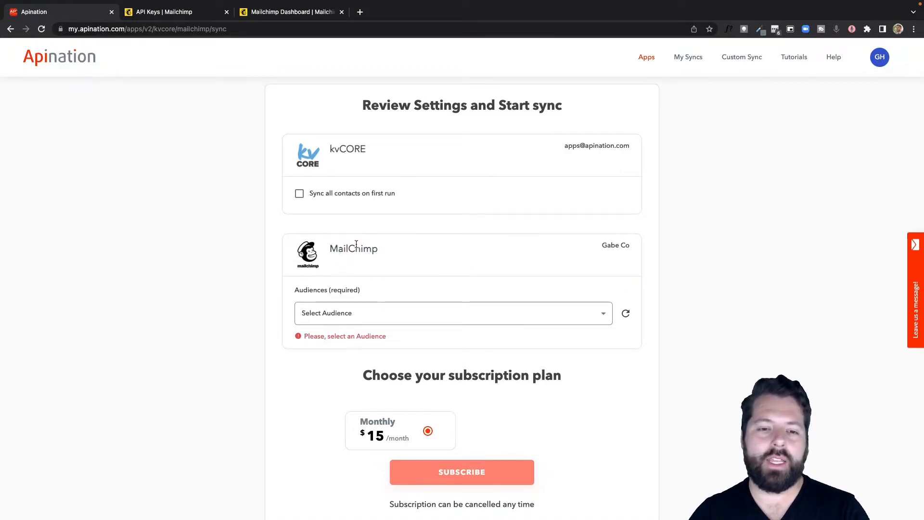
pyautogui.click(300, 194)
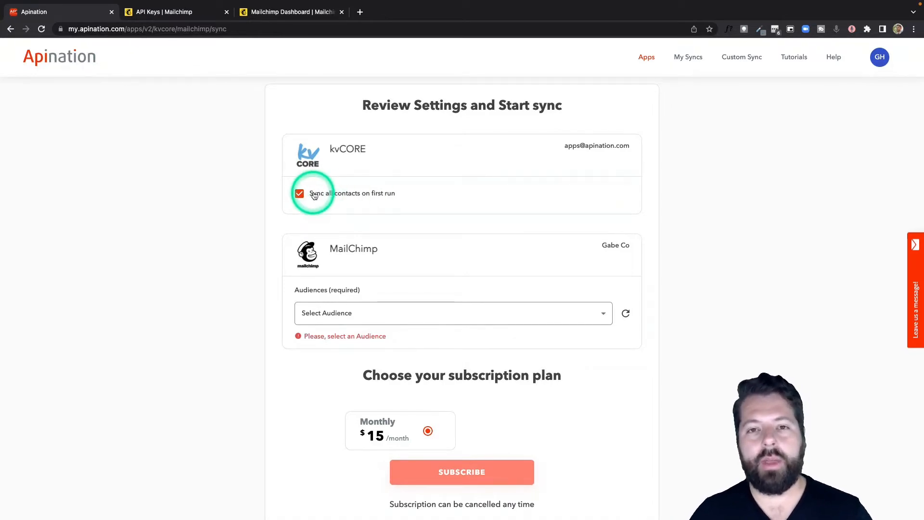
pyautogui.scroll(-1, 314, 195)
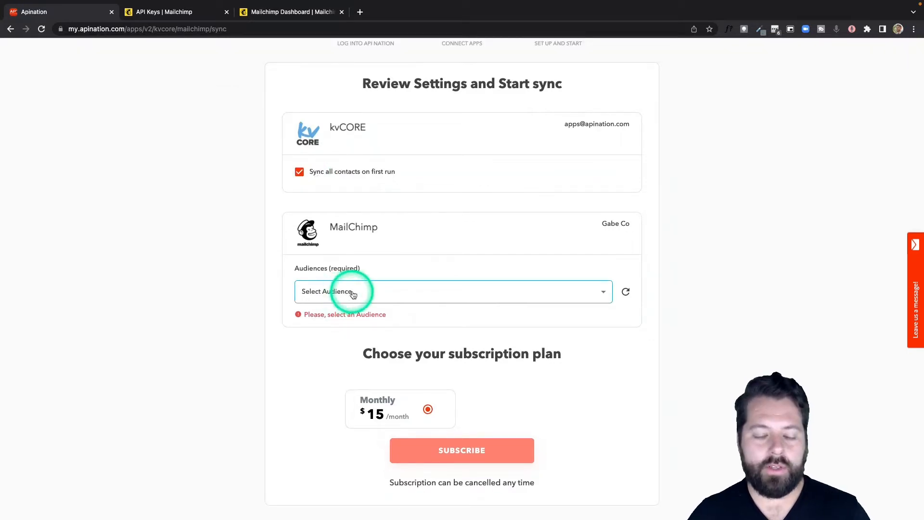
pyautogui.click(345, 291)
pyautogui.click(352, 310)
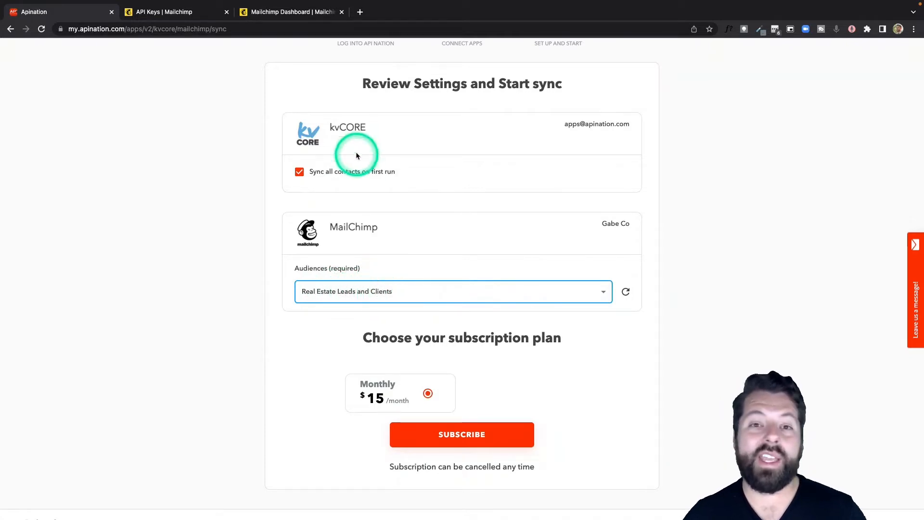
# Switch to Mailchimp and open the audience fields and merge tags settings for the Real Estate Leads and Clients audience.
pyautogui.click(192, 12)
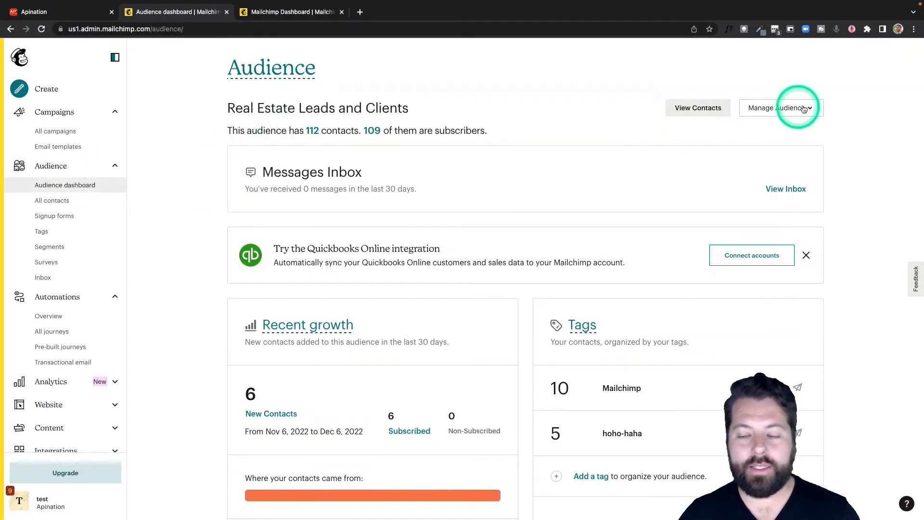
pyautogui.click(777, 109)
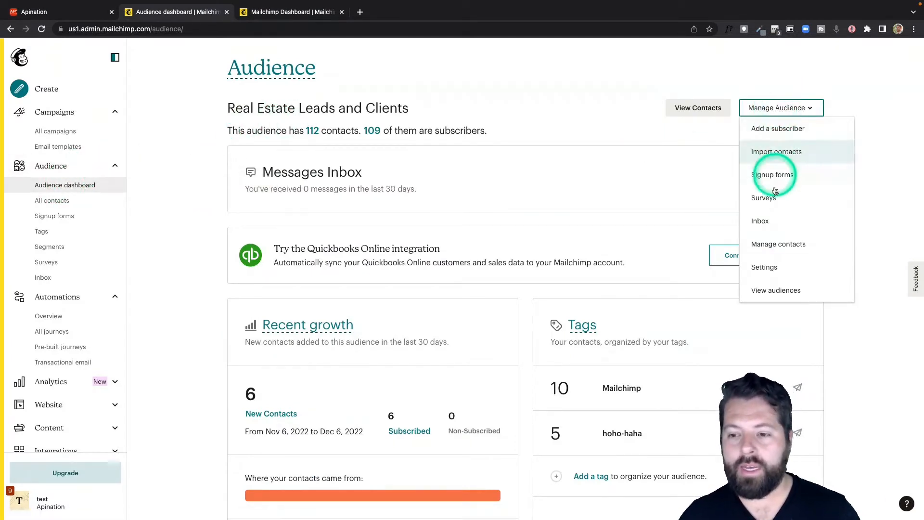
pyautogui.click(769, 268)
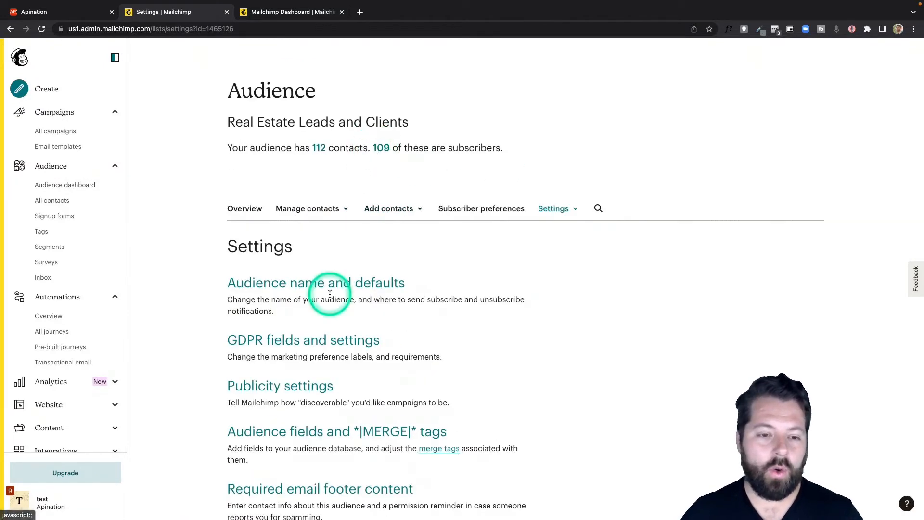
pyautogui.click(317, 433)
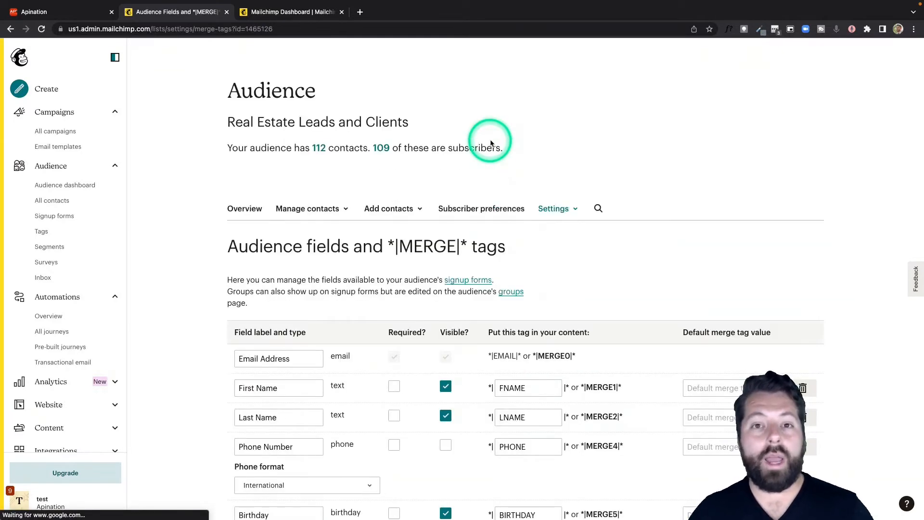
# Review the Mailchimp audience fields, return to API Nation and subscribe to the $15 monthly plan, dismissing the product tour offer.
pyautogui.scroll(-12, 456, 349)
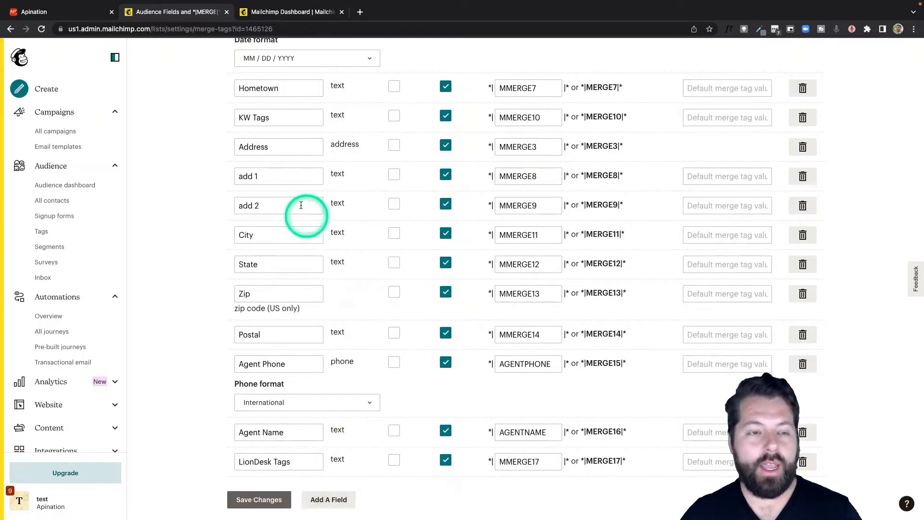
pyautogui.click(84, 13)
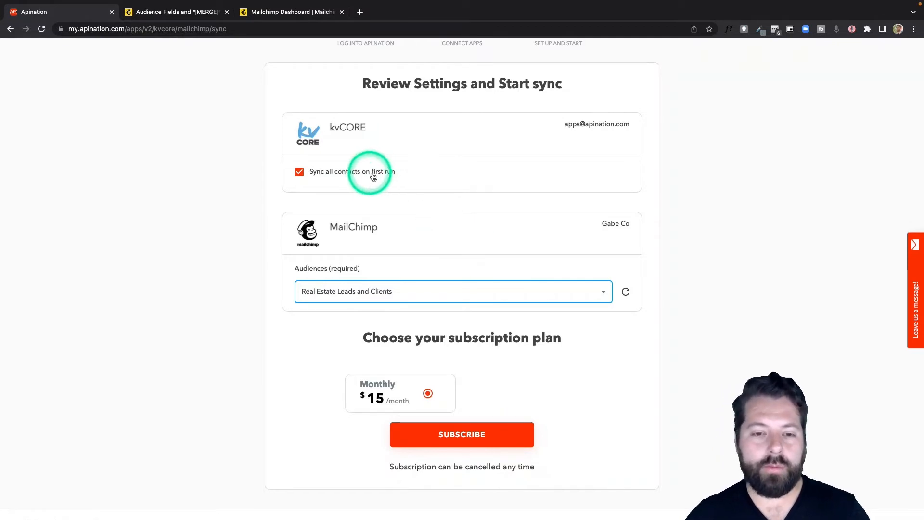
pyautogui.click(455, 443)
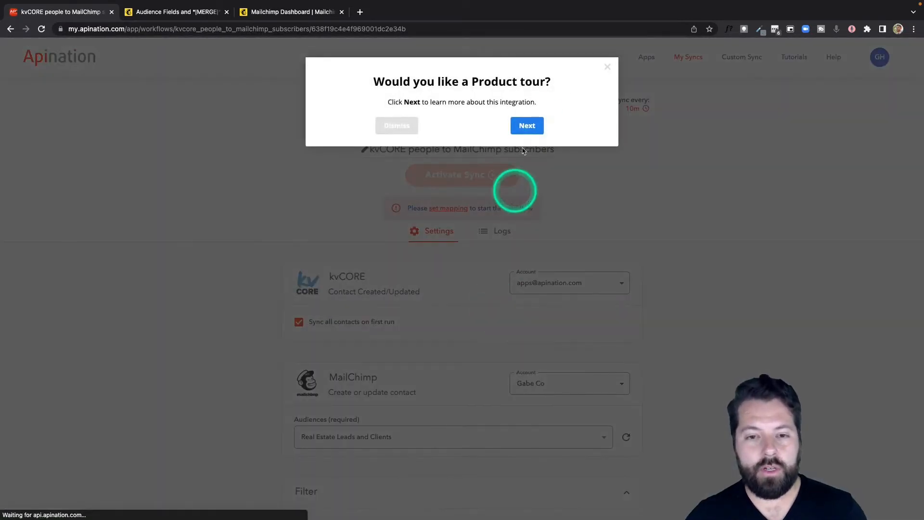
pyautogui.click(608, 66)
# Set the sync filter to Tags contains #mailchimp.
pyautogui.scroll(-3, 380, 221)
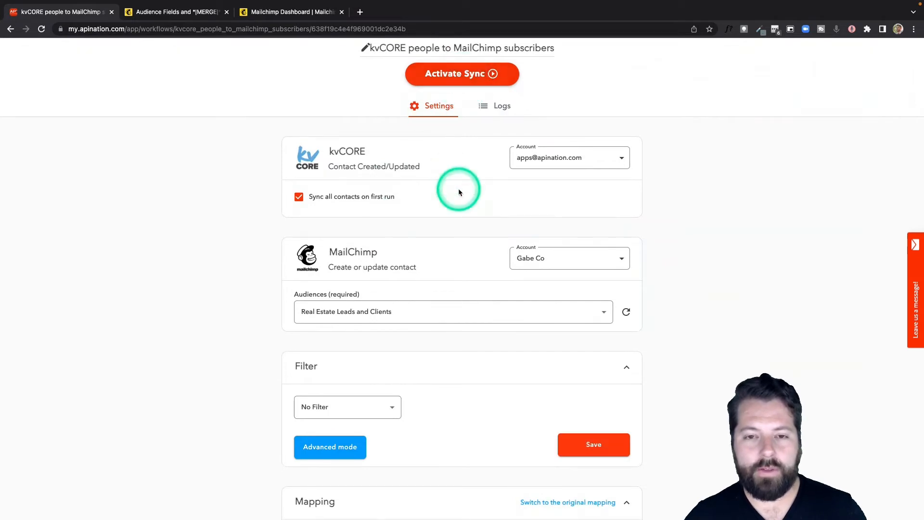
pyautogui.scroll(-1, 458, 191)
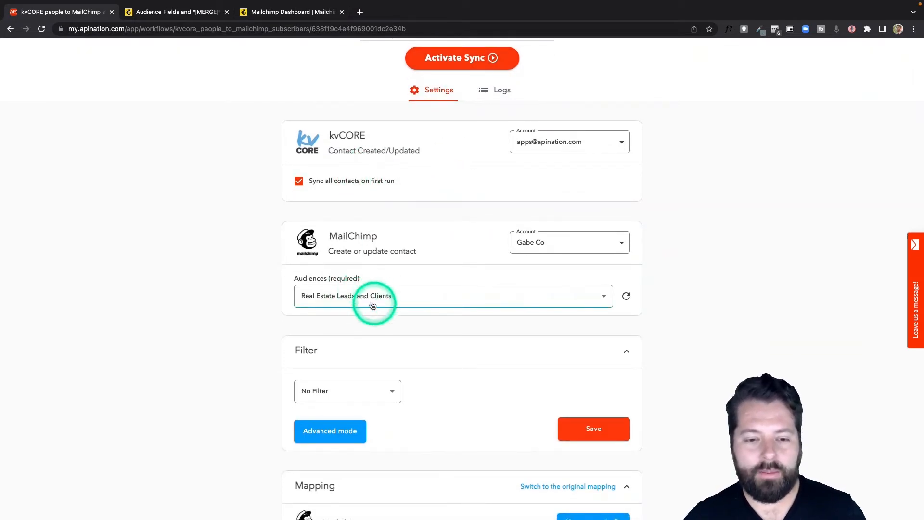
pyautogui.scroll(-5, 409, 326)
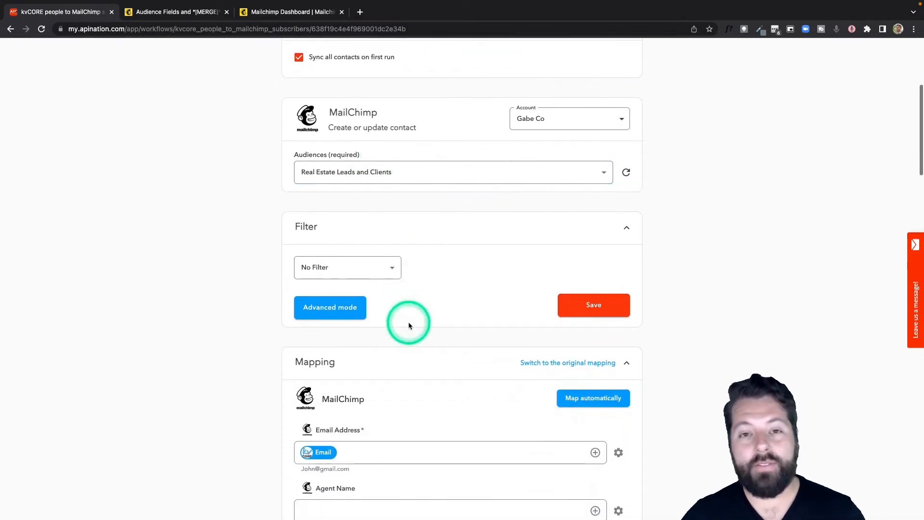
pyautogui.click(393, 271)
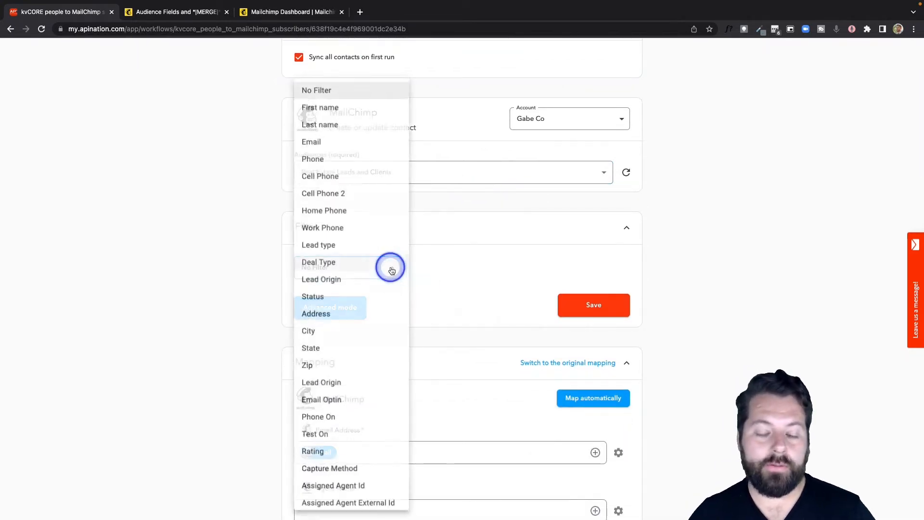
pyautogui.scroll(-10, 367, 437)
pyautogui.scroll(-5, 368, 440)
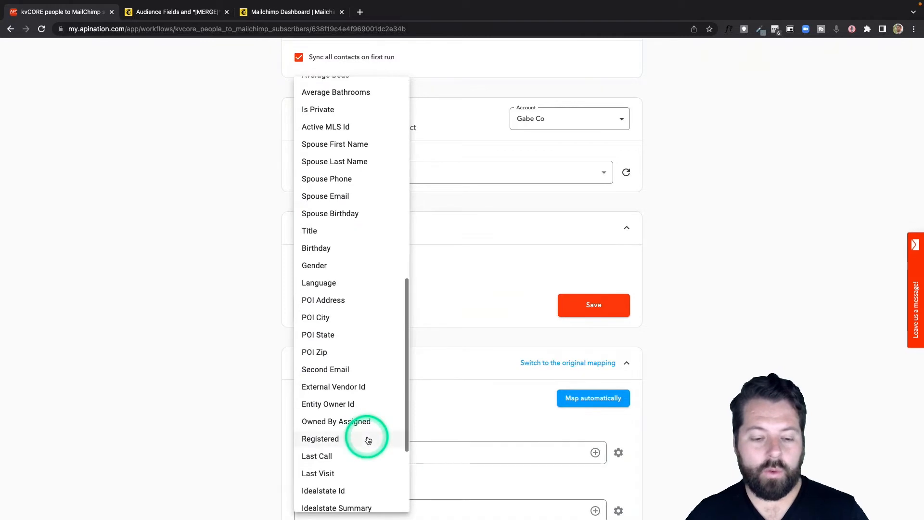
pyautogui.click(337, 483)
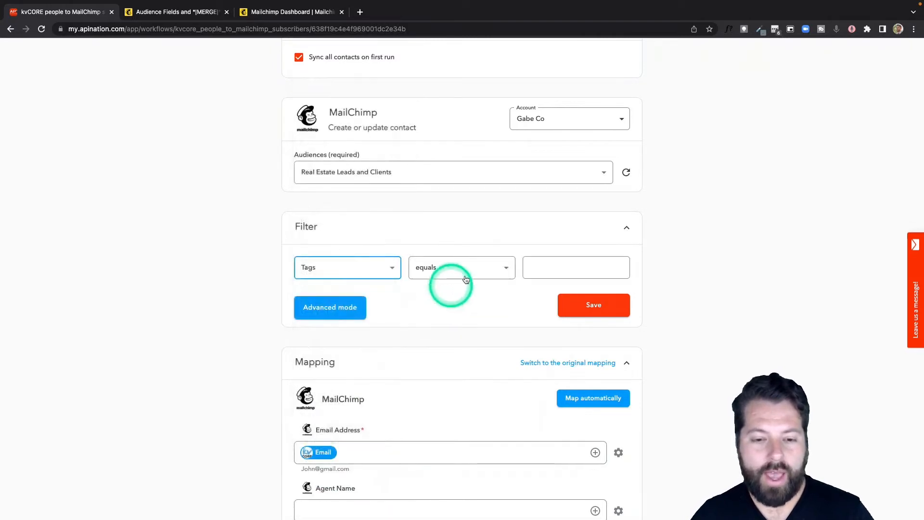
pyautogui.click(502, 268)
pyautogui.click(438, 369)
pyautogui.click(565, 273)
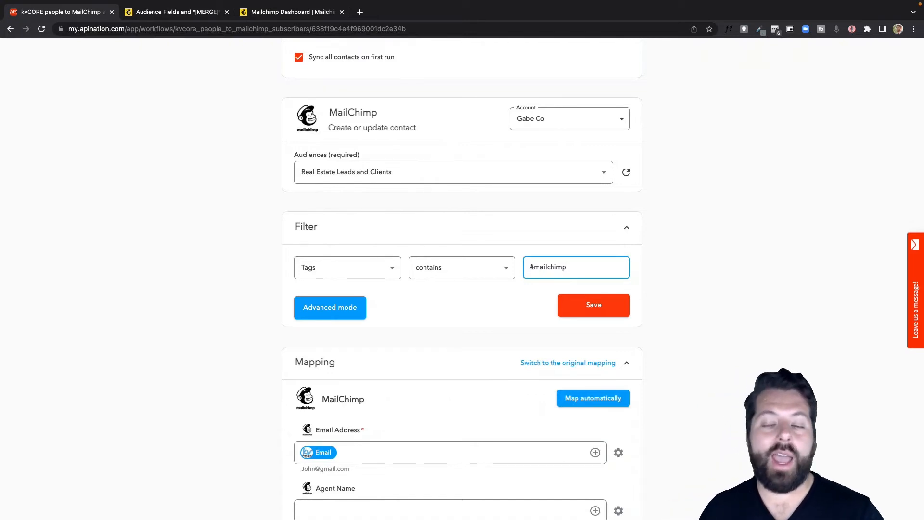
# Browse the filter's available contact fields and reset it to No Filter.
pyautogui.click(388, 270)
pyautogui.scroll(3, 369, 264)
pyautogui.scroll(10, 369, 264)
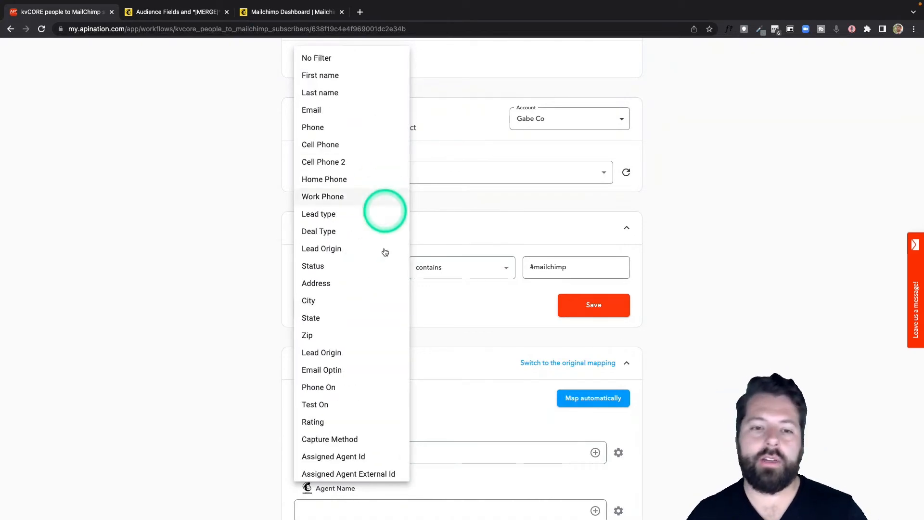
pyautogui.click(498, 315)
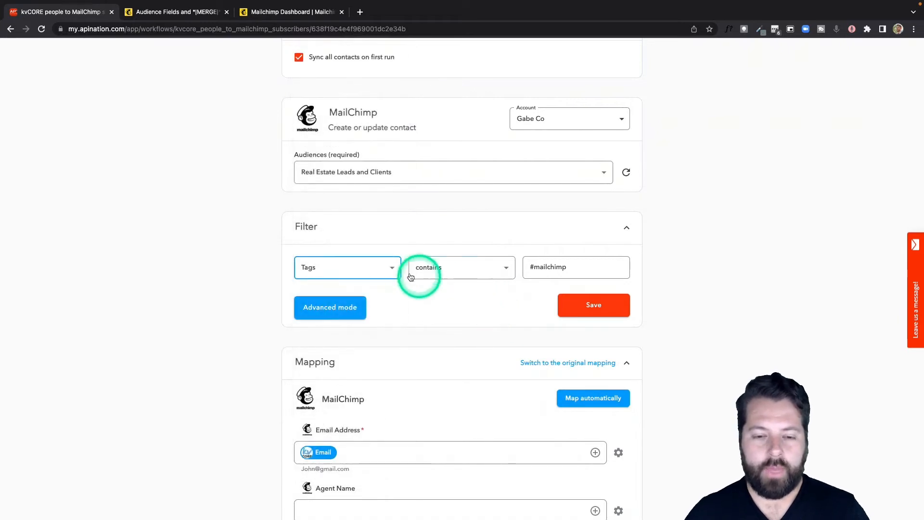
pyautogui.click(384, 264)
pyautogui.scroll(2, 365, 220)
pyautogui.scroll(10, 364, 220)
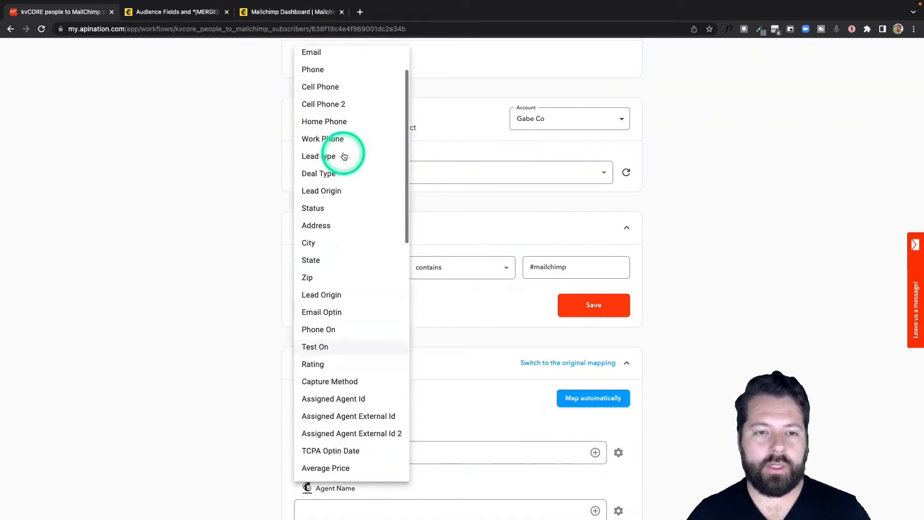
pyautogui.click(346, 57)
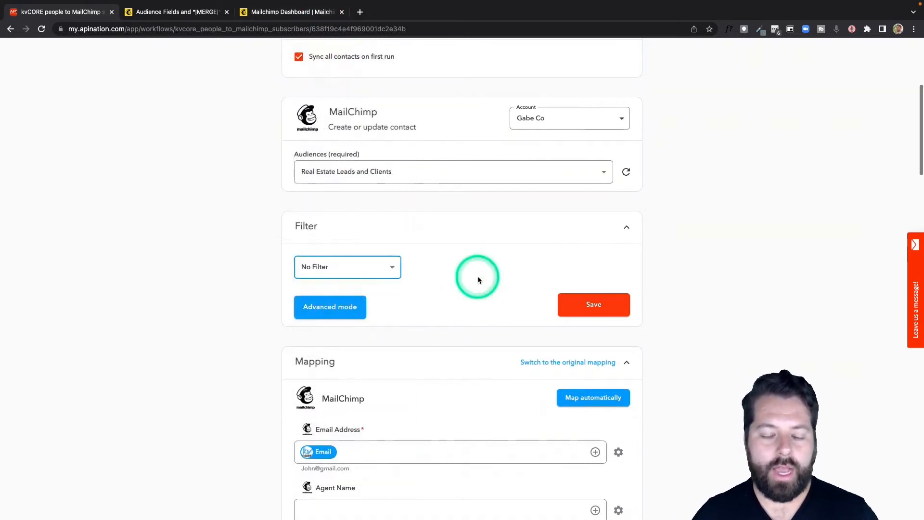
# Examine how the MailChimp fields are mapped to kvCORE data, from Email Address down to Phone Number.
pyautogui.scroll(-2, 481, 269)
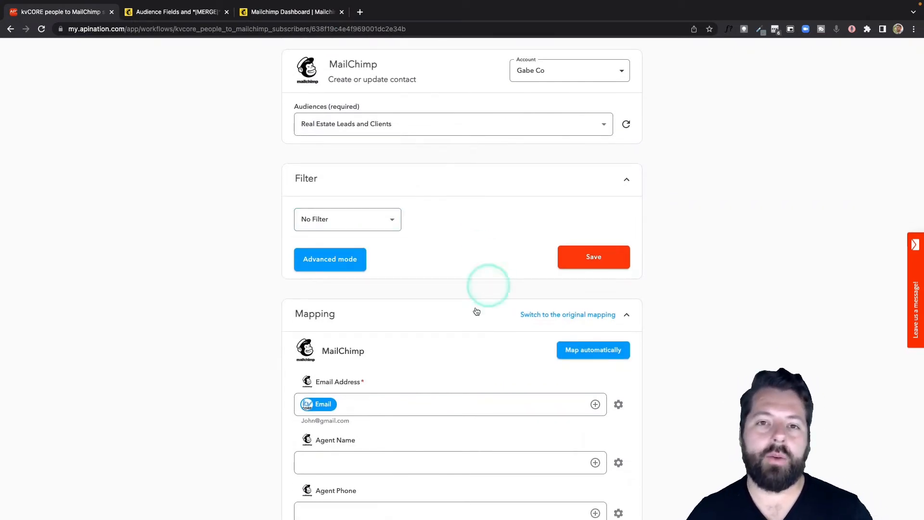
pyautogui.scroll(-5, 474, 313)
pyautogui.click(421, 270)
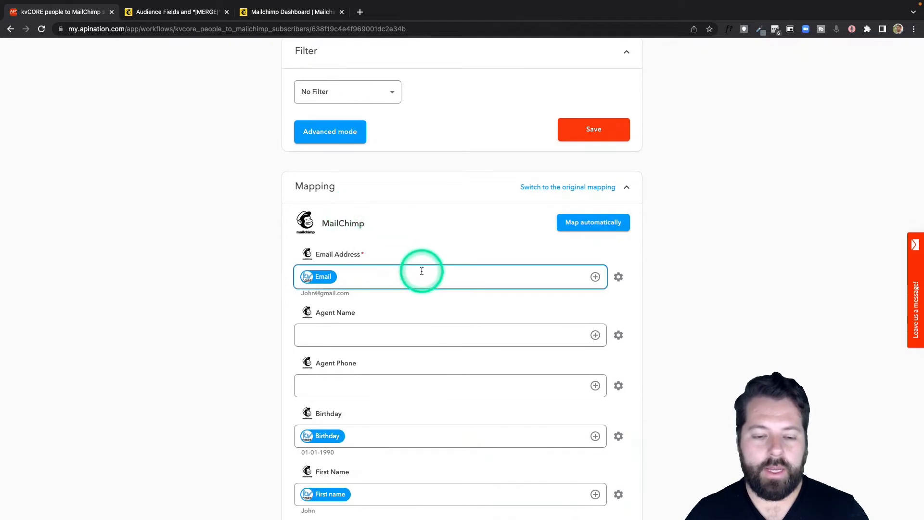
pyautogui.scroll(-1, 421, 269)
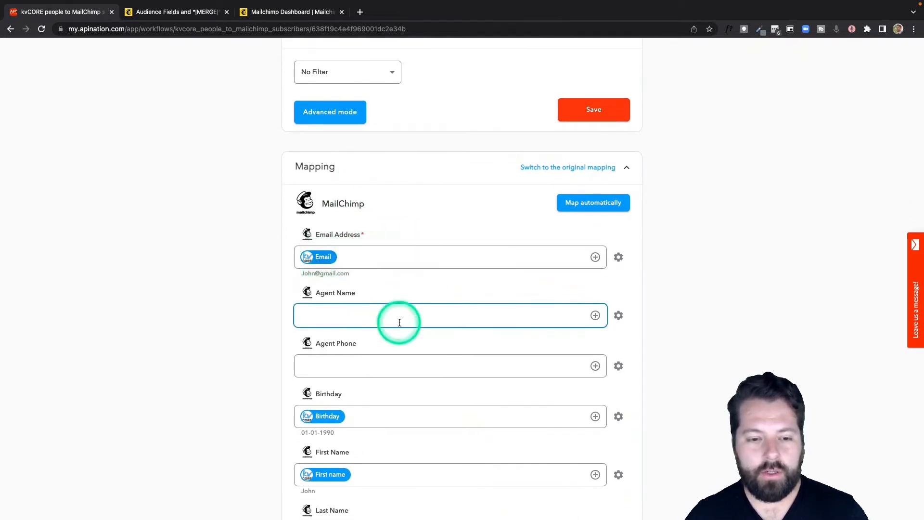
pyautogui.scroll(-4, 399, 322)
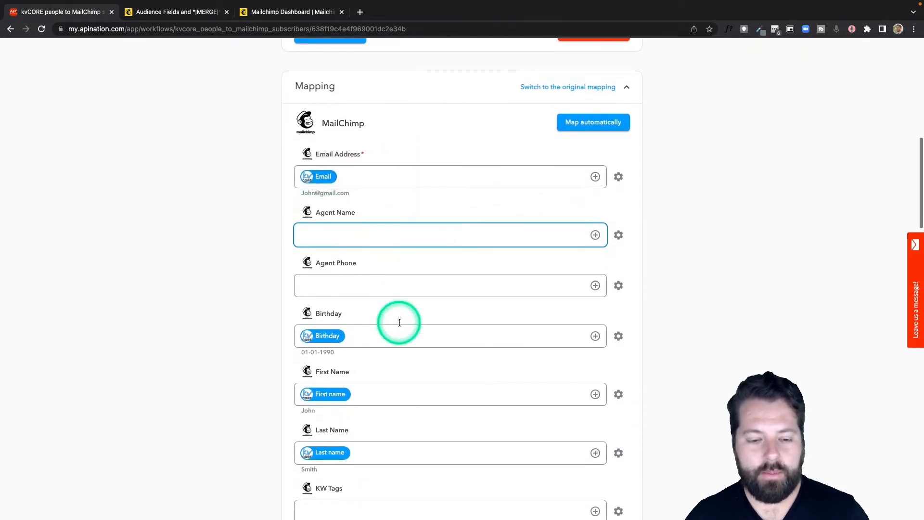
pyautogui.scroll(-2, 332, 445)
pyautogui.click(336, 449)
pyautogui.scroll(1, 334, 448)
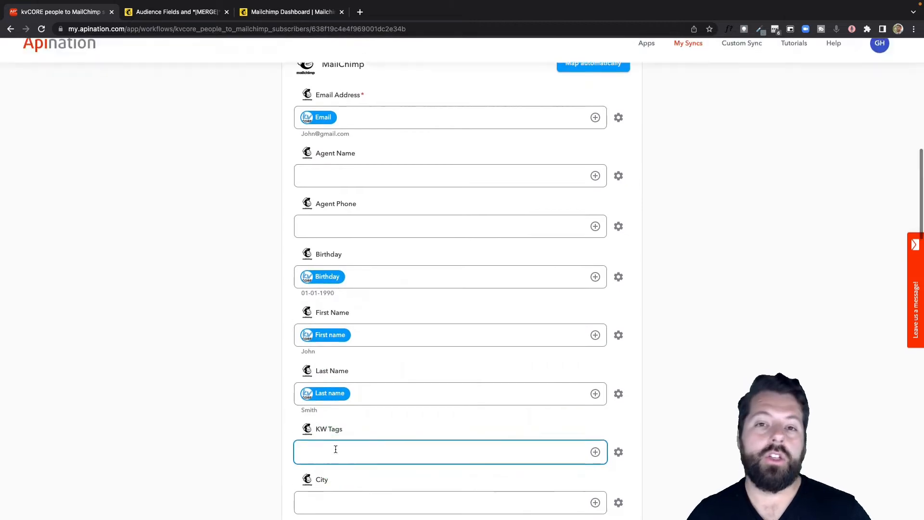
pyautogui.click(326, 176)
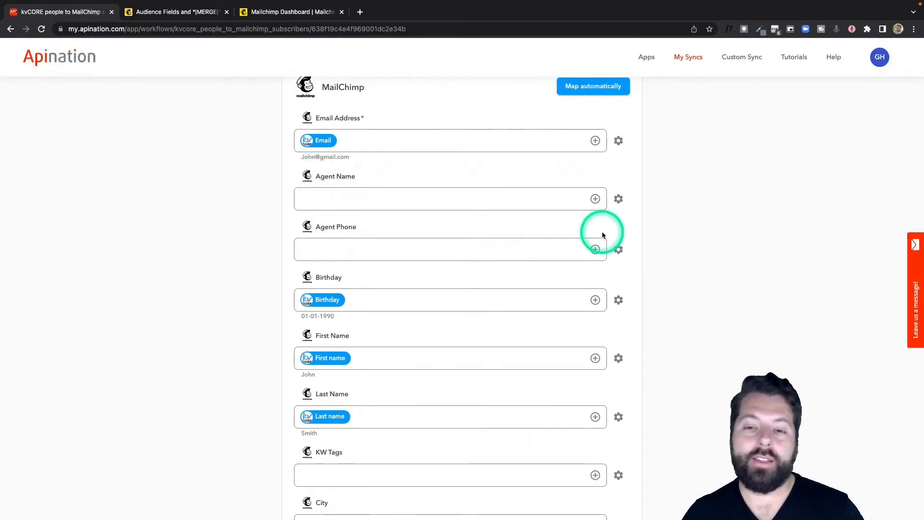
pyautogui.scroll(-4, 602, 231)
pyautogui.scroll(-12, 601, 235)
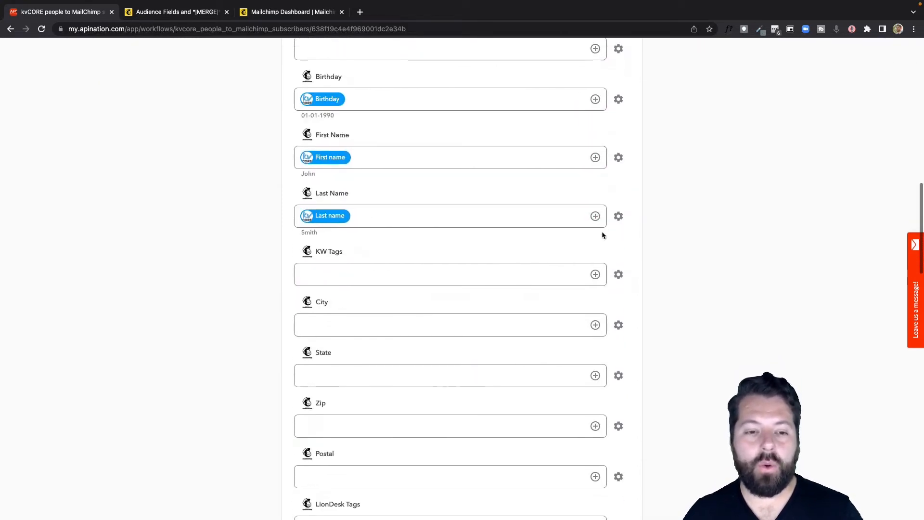
pyautogui.scroll(-6, 602, 235)
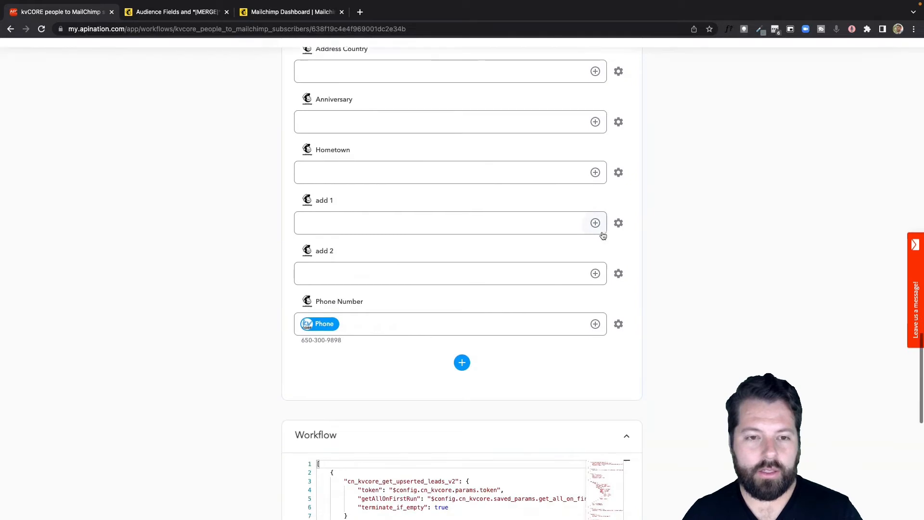
# Activate the kvCORE people to MailChimp subscribers sync and dismiss the product tour offer.
pyautogui.scroll(9, 603, 235)
pyautogui.scroll(20, 603, 235)
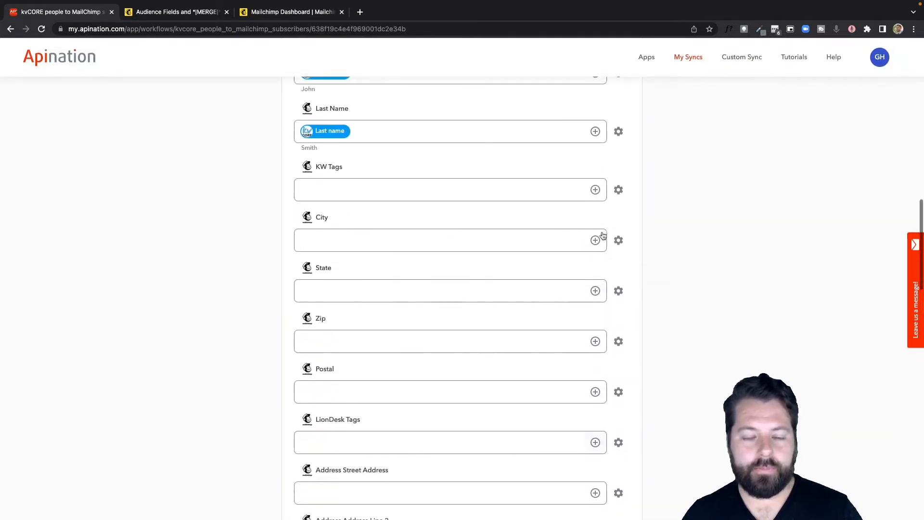
pyautogui.click(495, 179)
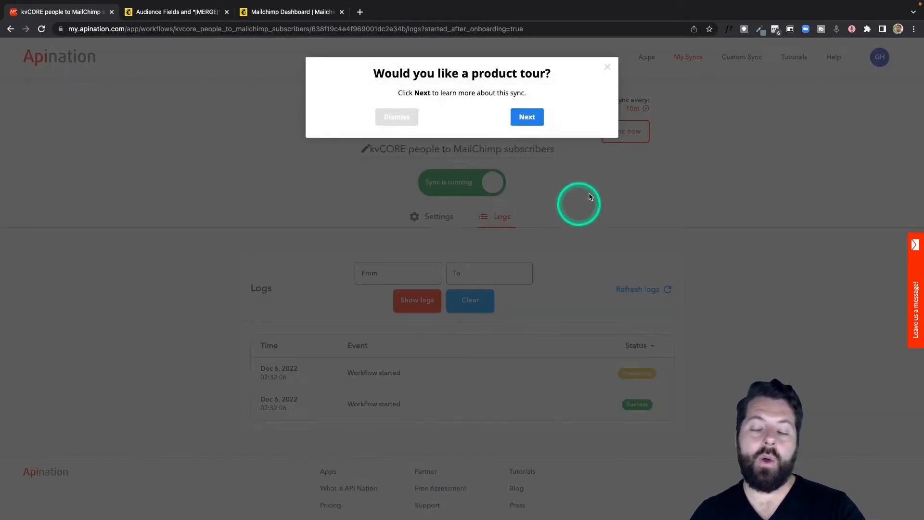
pyautogui.click(608, 68)
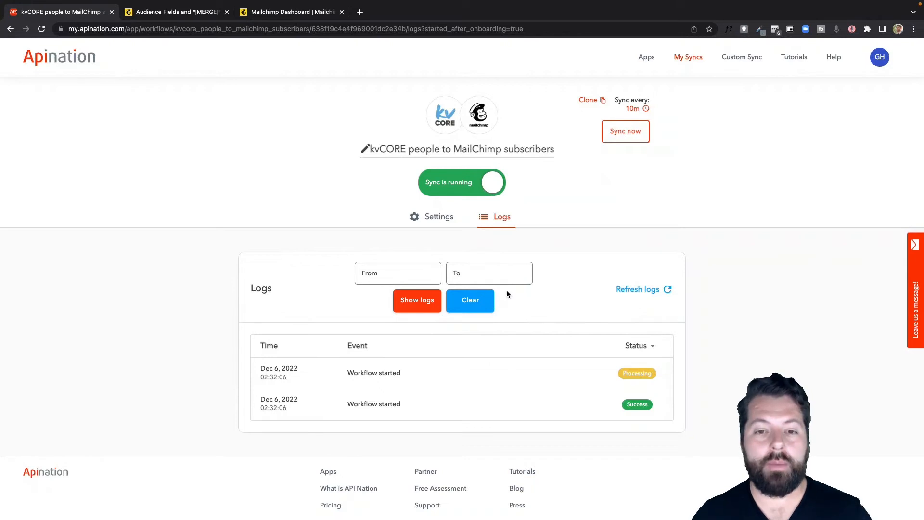
# Open the kvCORE app's integrations and choose MailChimp as the app to sync with.
pyautogui.click(445, 115)
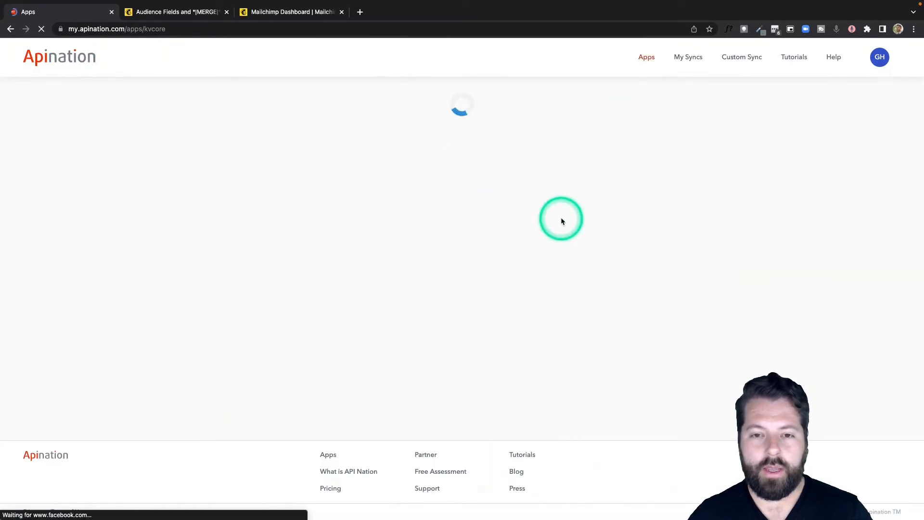
pyautogui.scroll(-7, 562, 221)
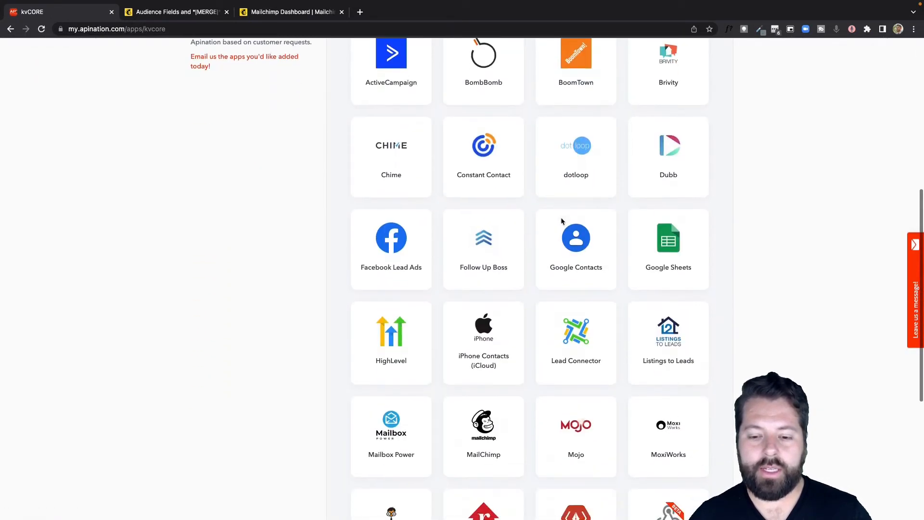
pyautogui.click(493, 409)
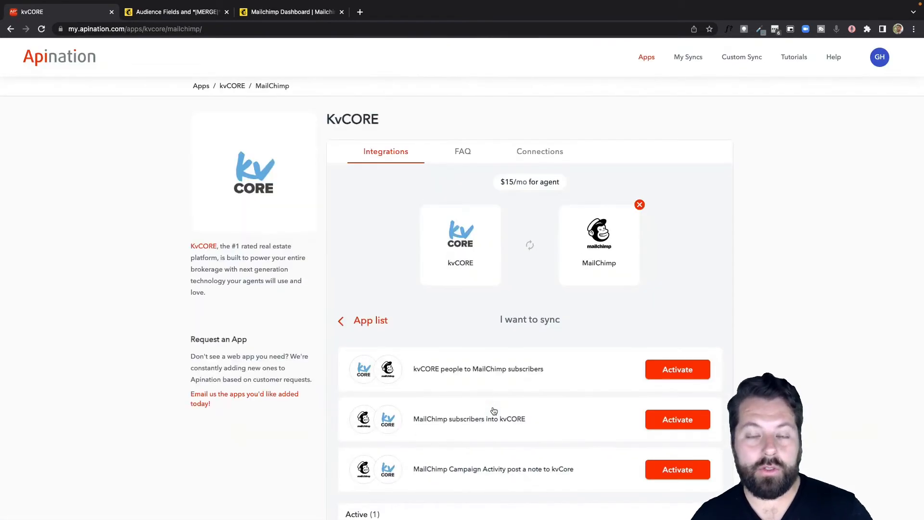
# Start activating the MailChimp Campaign Activity post a note to kvCore sync, using the already connected MailChimp and kvCORE accounts.
pyautogui.scroll(-1, 525, 262)
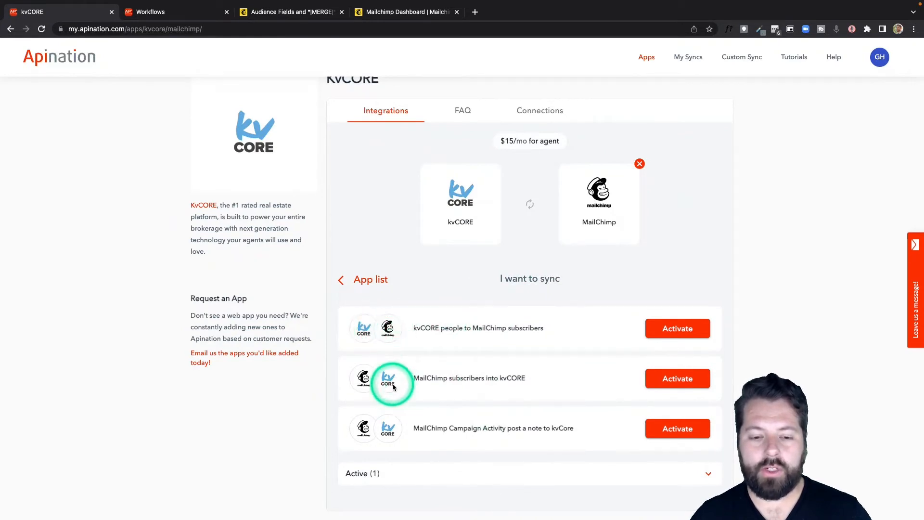
pyautogui.scroll(-2, 413, 377)
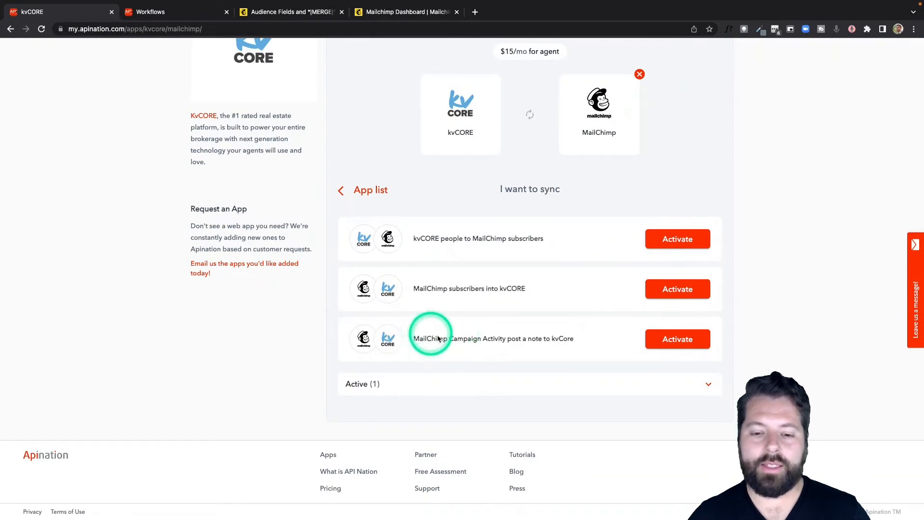
pyautogui.click(683, 339)
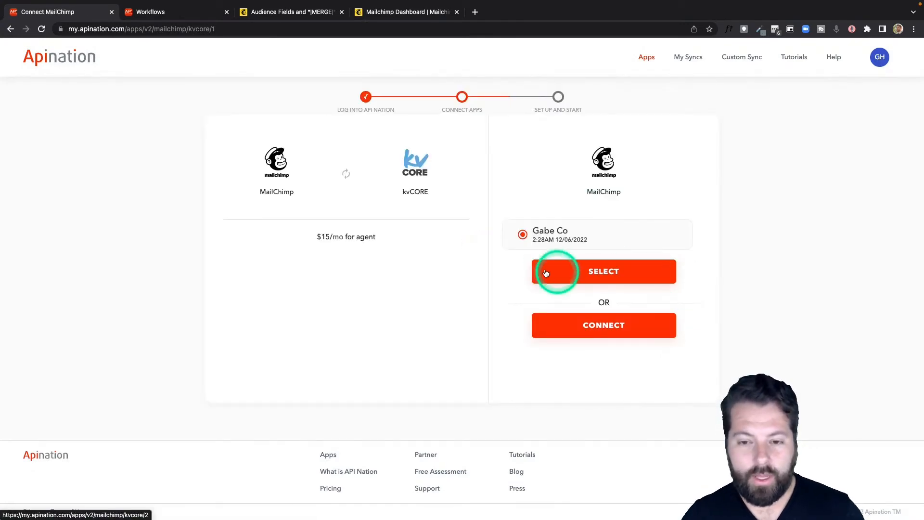
pyautogui.click(596, 271)
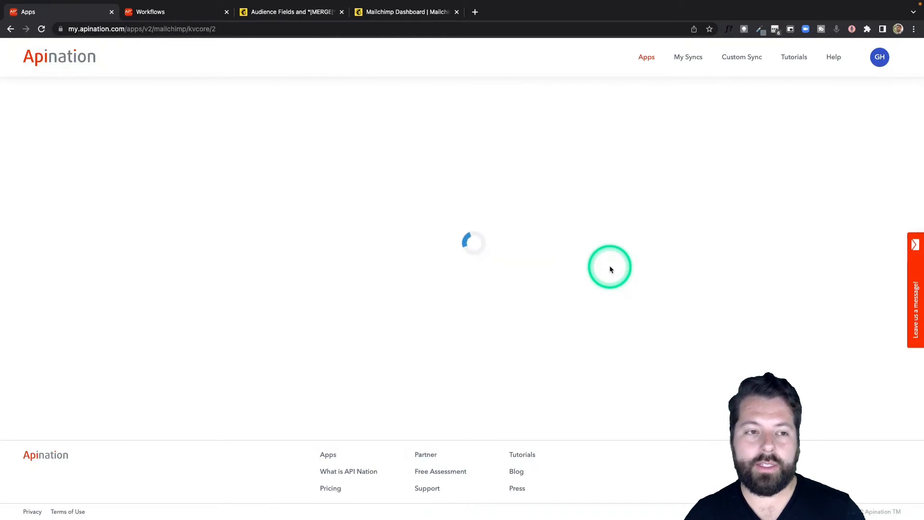
pyautogui.click(605, 269)
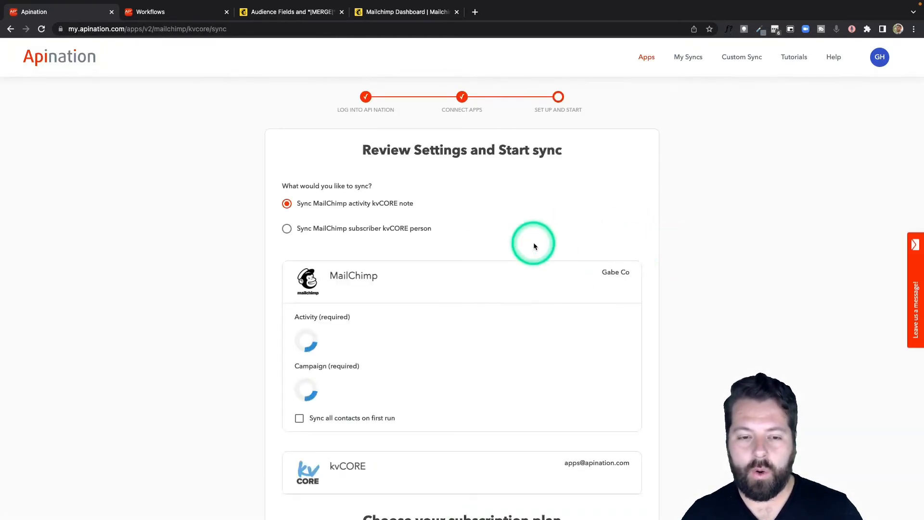
# Open the required MailChimp Activity choices for the activity-to-kvCORE-note sync.
pyautogui.scroll(-3, 533, 241)
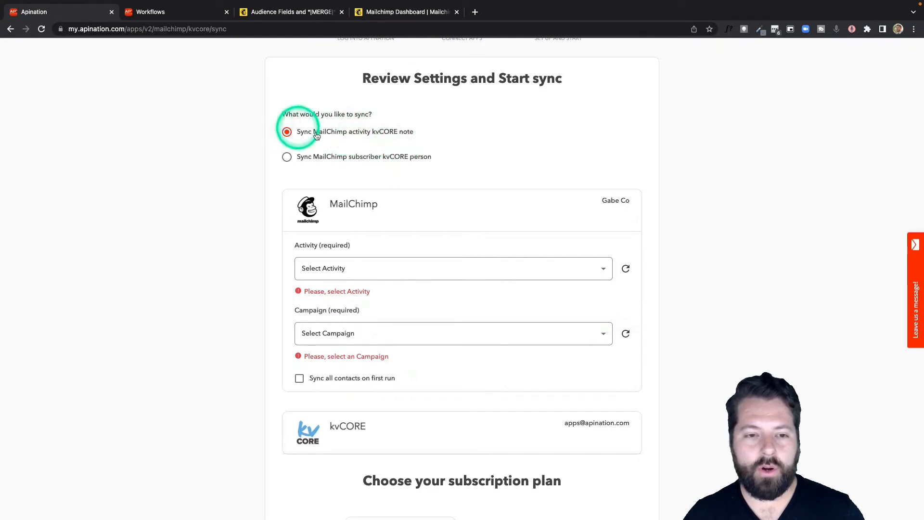
pyautogui.scroll(-3, 385, 168)
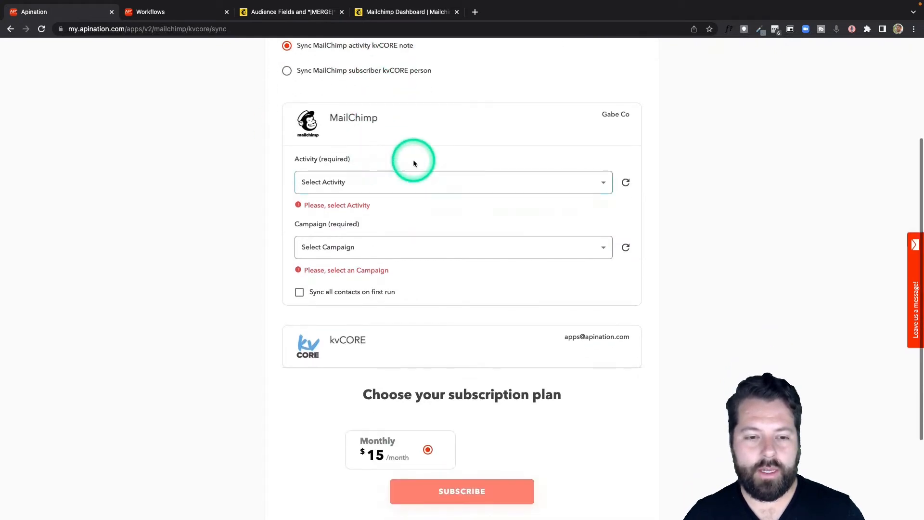
pyautogui.click(484, 192)
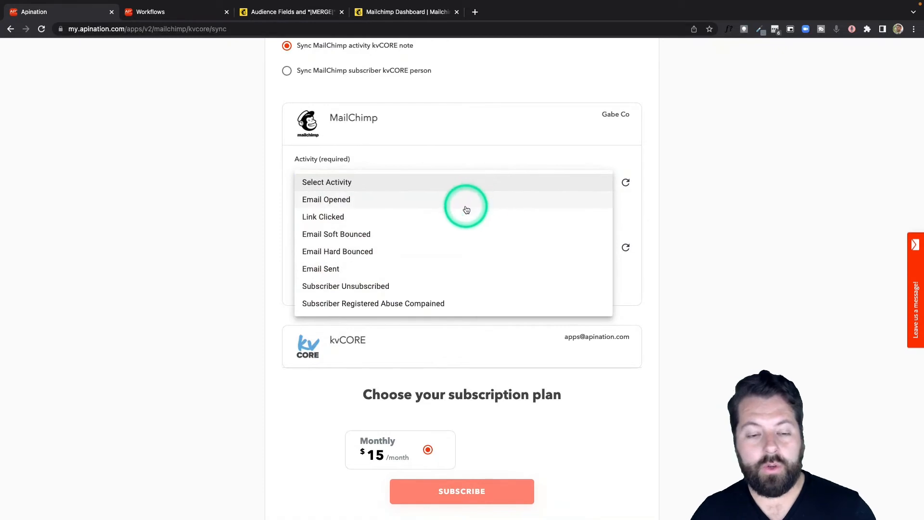